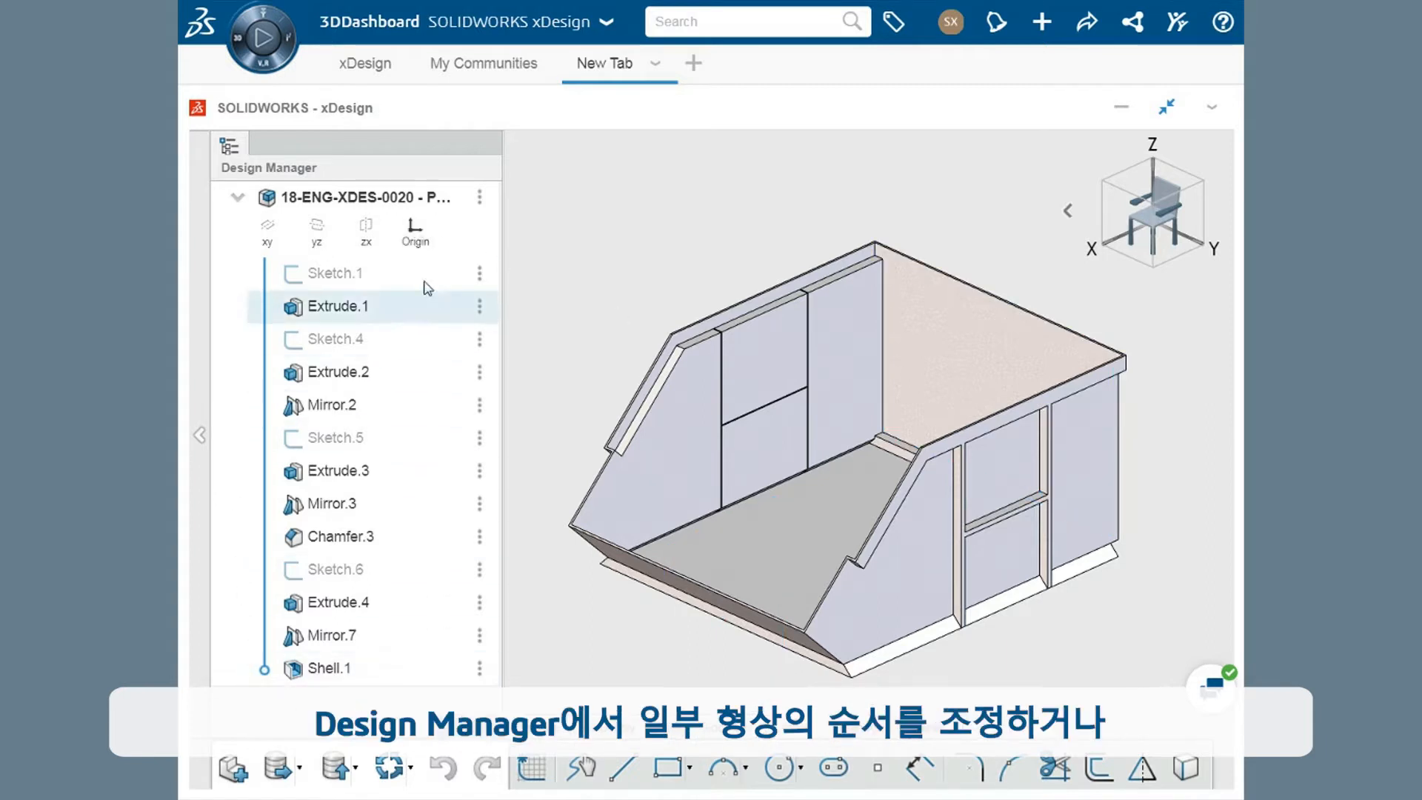
- Move the Shell.1 feature between Extrude.1 and Sketch.4 in the model history, and roll the history forward past Mirror.7
mouse_move(265, 669)
left_mouse_down()
mouse_move(285, 409)
mouse_move(267, 370)
mouse_move(260, 679)
left_mouse_up()
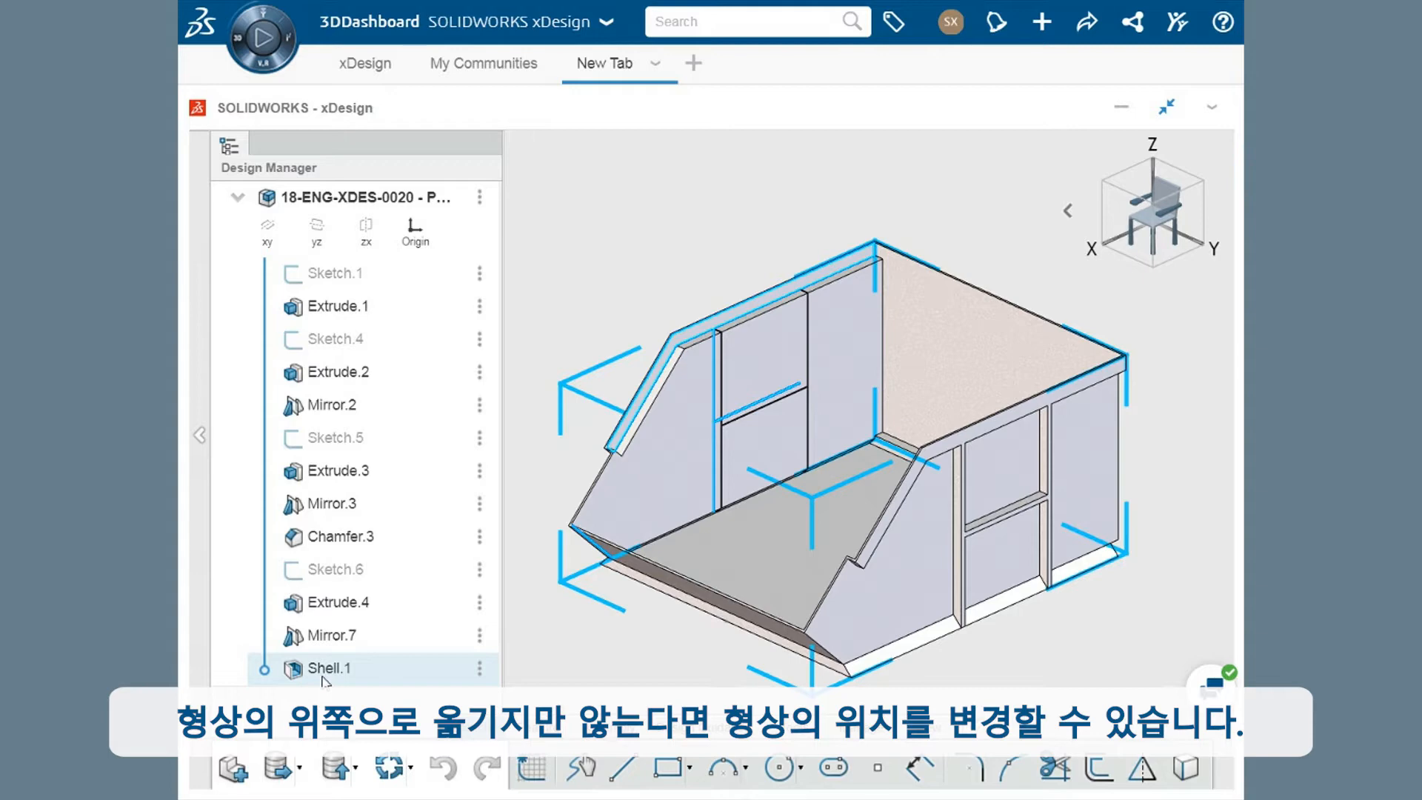
left_click_drag(323, 680, 327, 322)
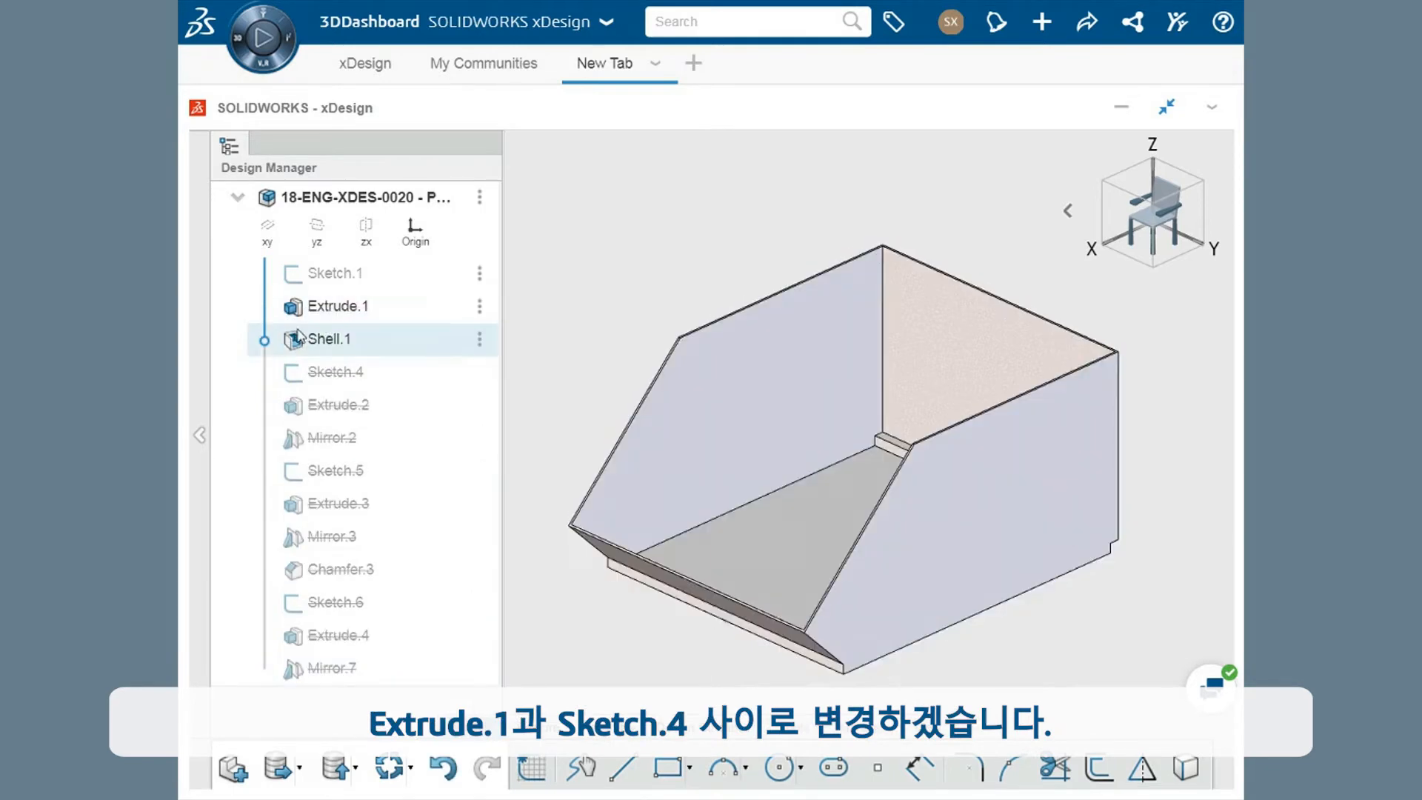
left_click_drag(264, 340, 268, 676)
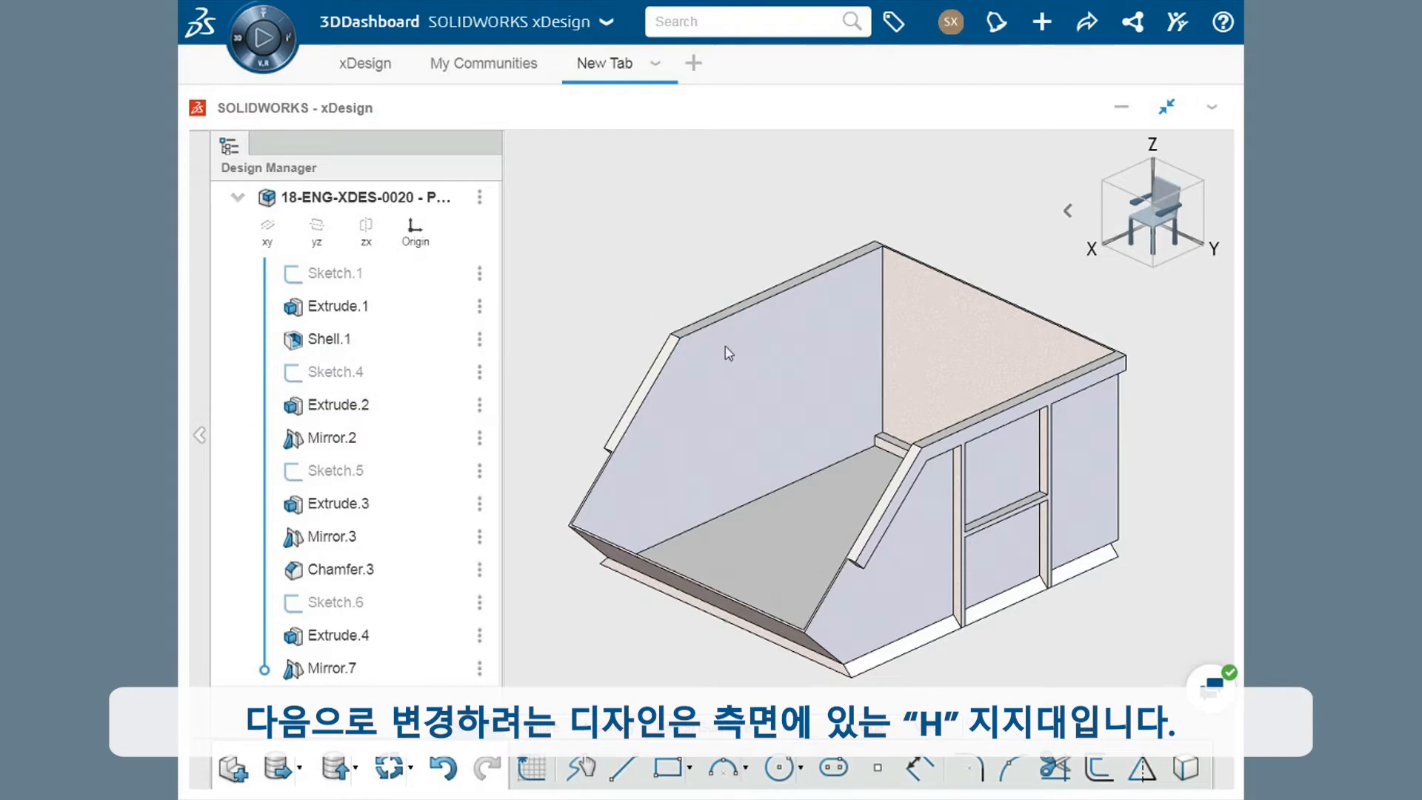
- Roll the model history back to Extrude.4 so that Mirror.7 is excluded
scroll(1011, 526, "up", 5)
middle_click_drag(1010, 526, 945, 482)
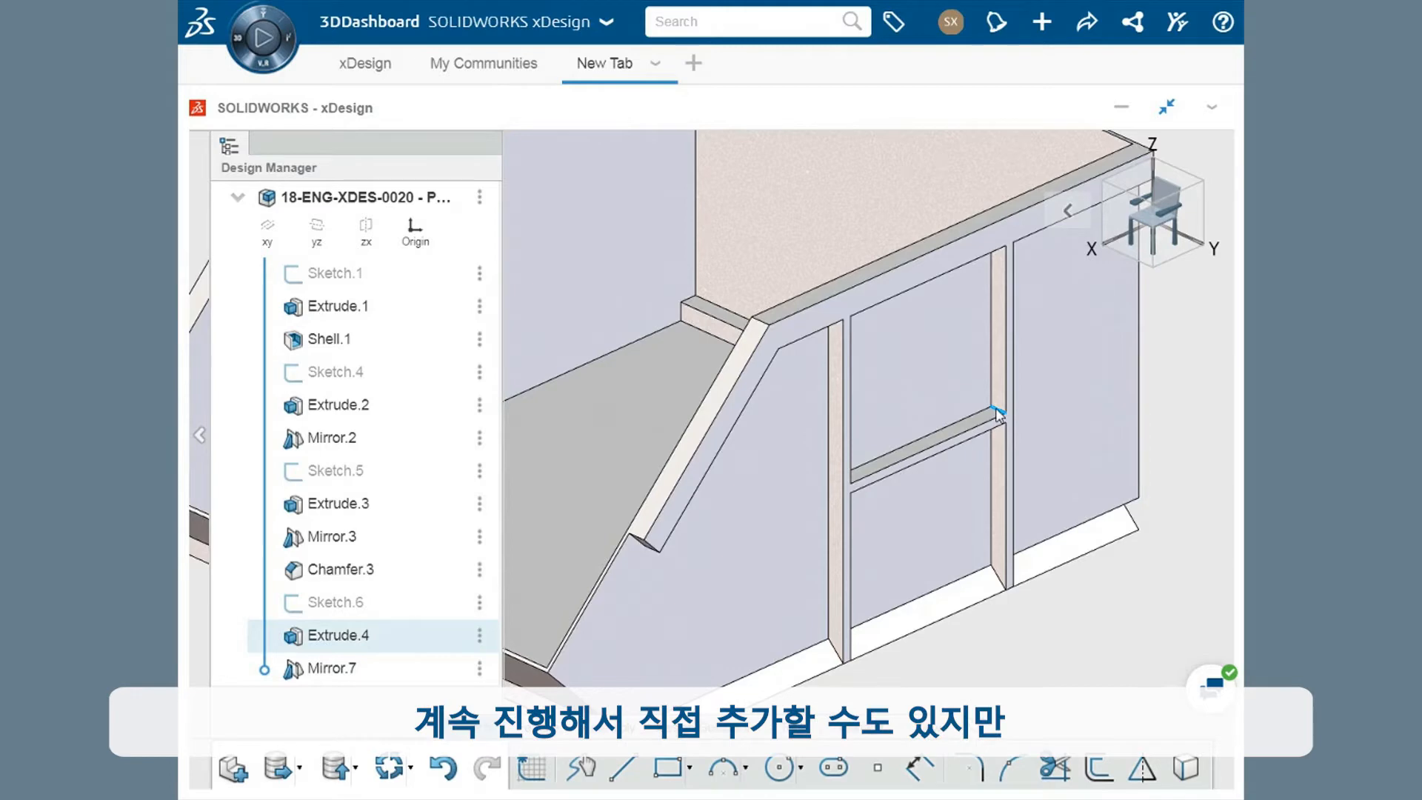
scroll(997, 413, "down", 5)
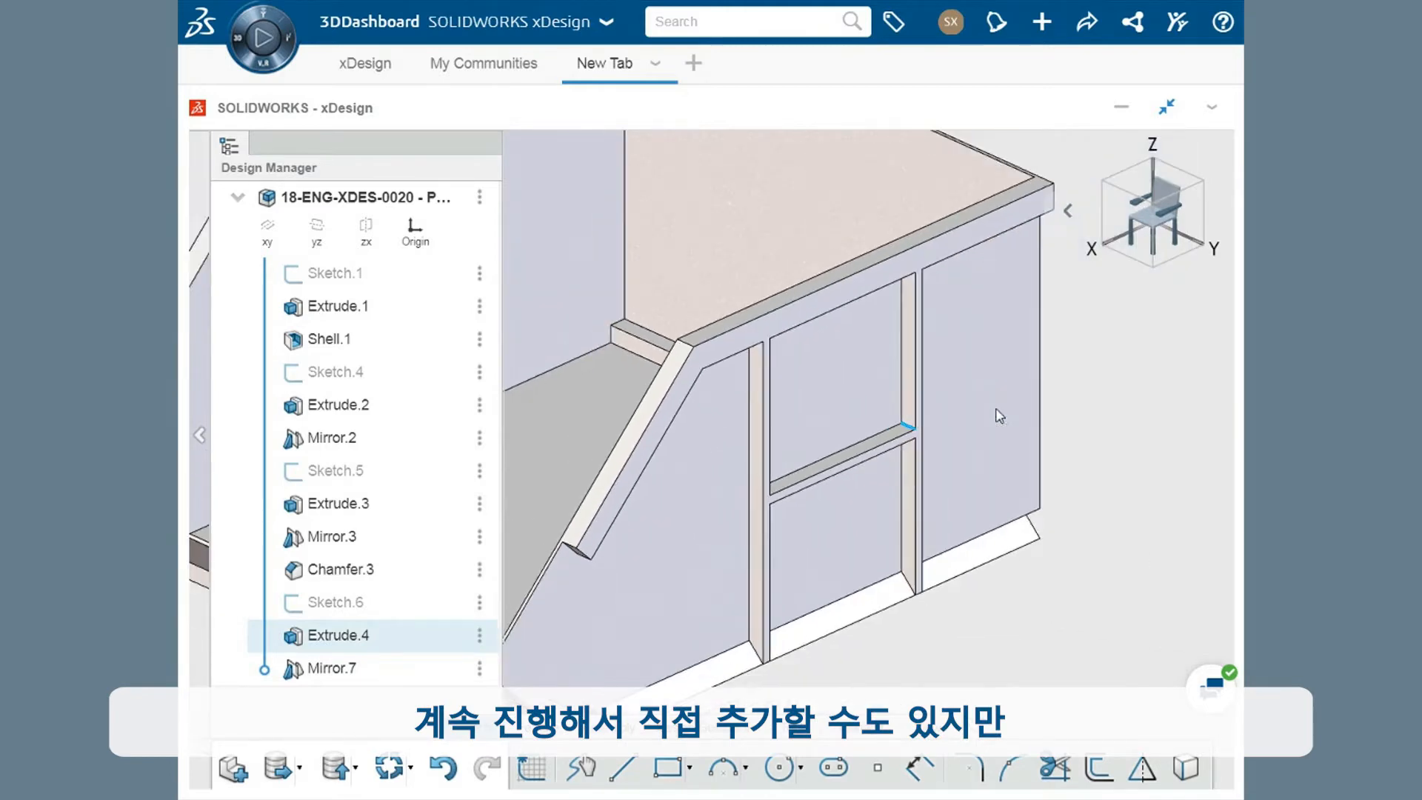
middle_click_drag(618, 477, 744, 452)
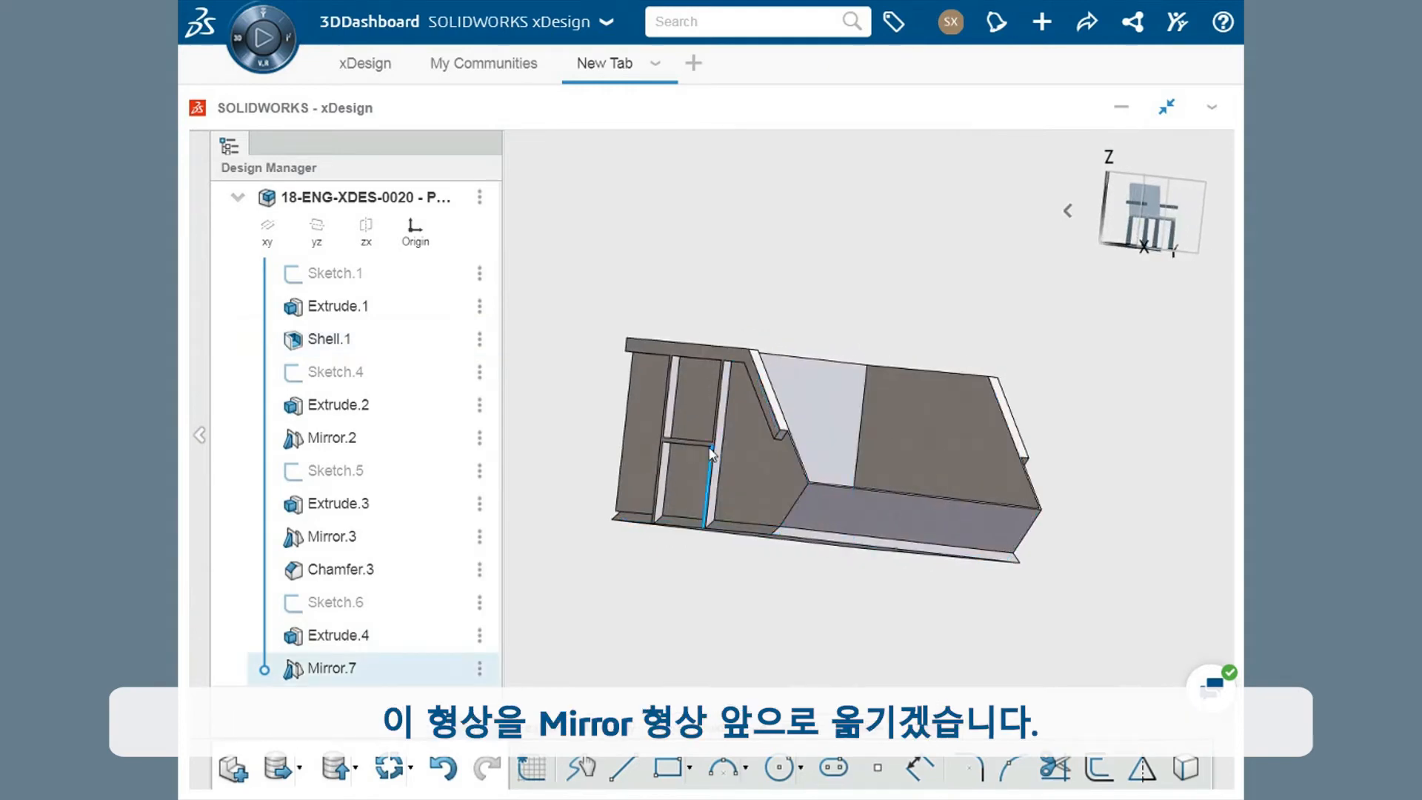
middle_click_drag(902, 455, 740, 483)
scroll(989, 482, "up", 5)
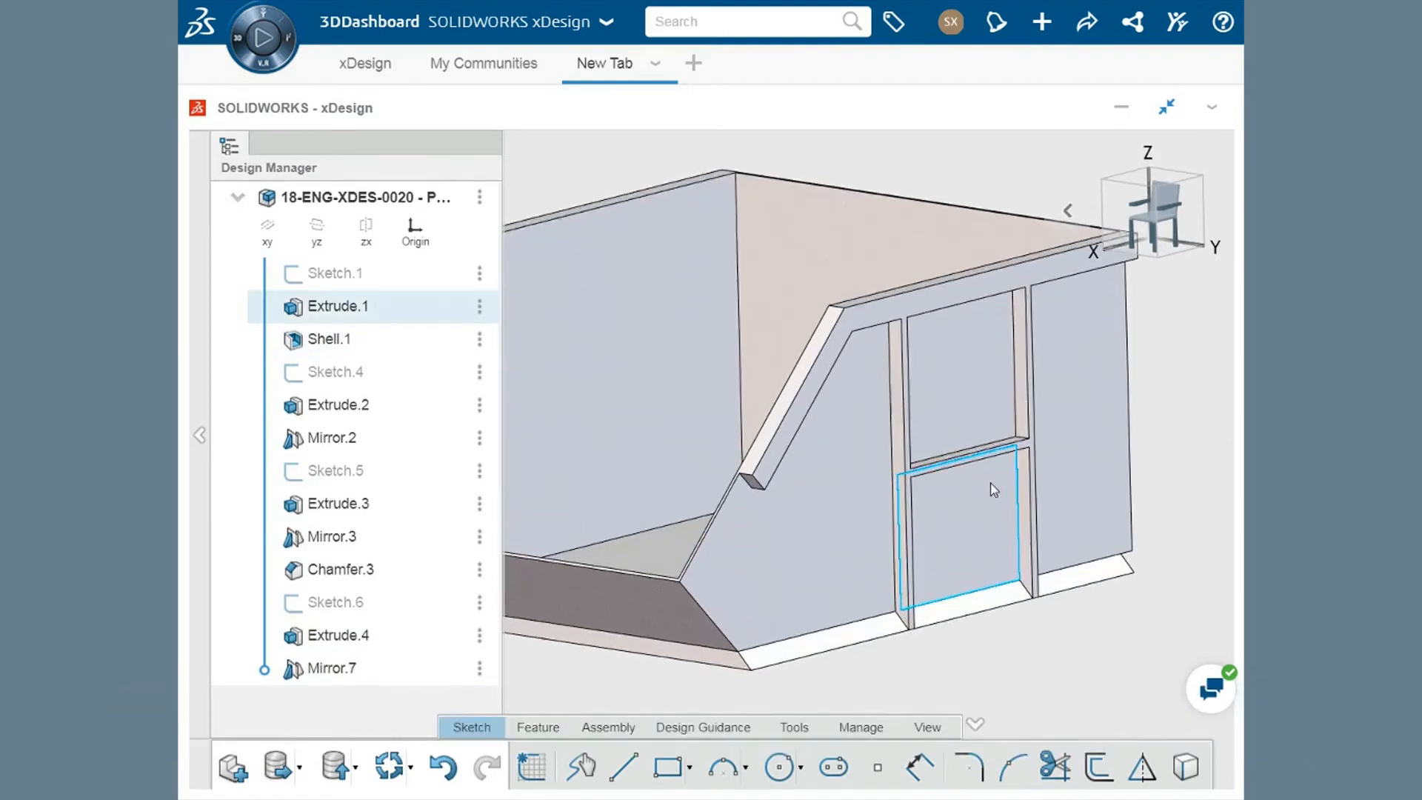
scroll(989, 482, "up", 3)
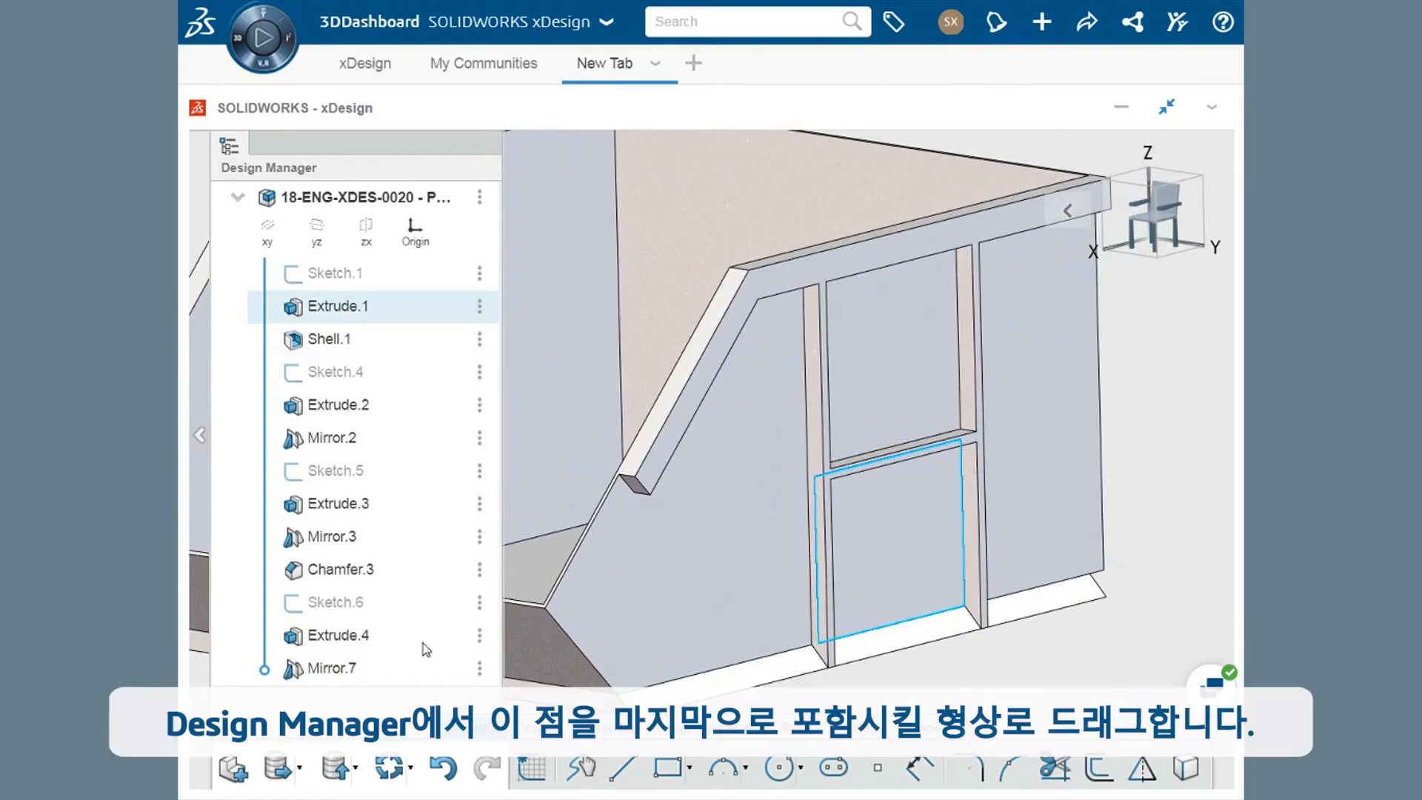
left_click_drag(264, 670, 267, 642)
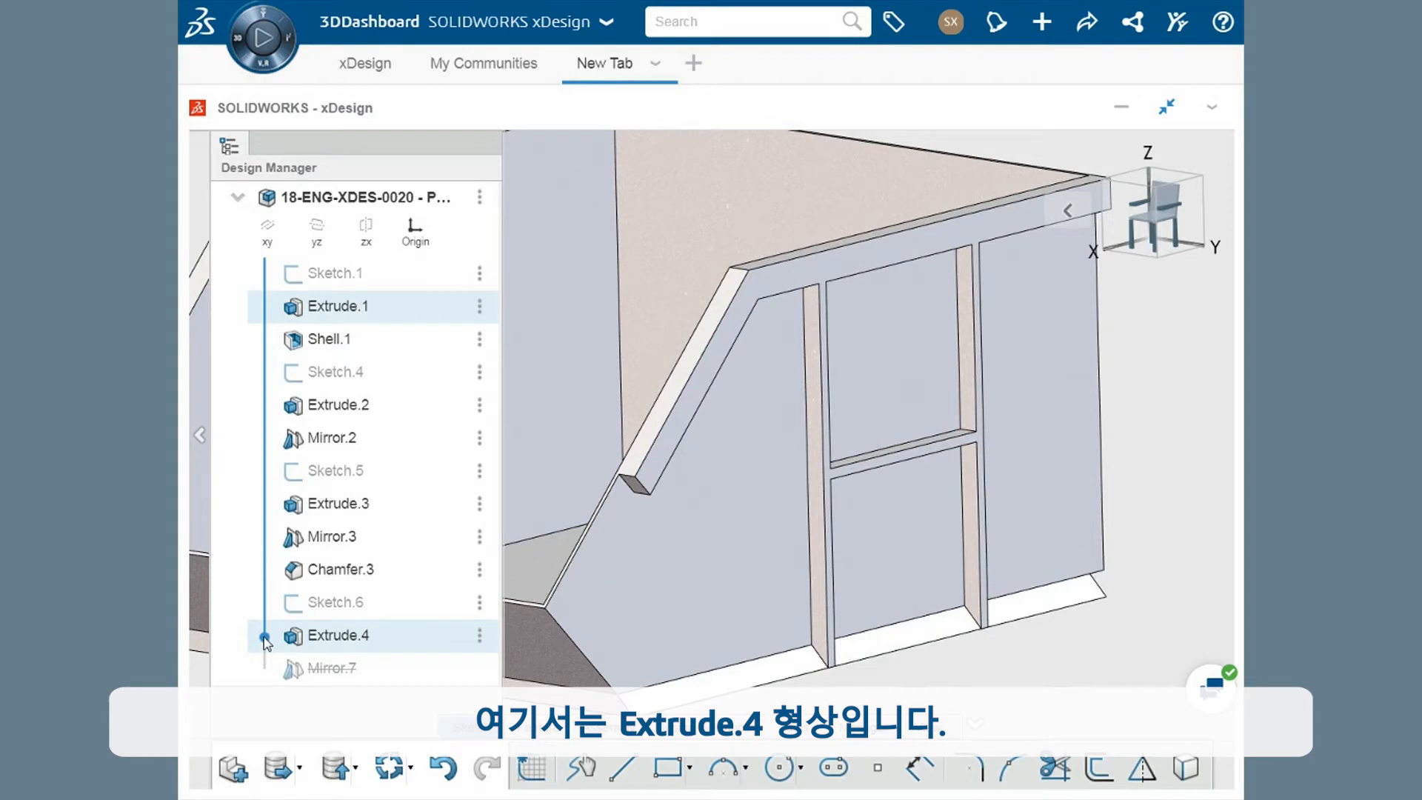
- Start a Draft feature using the front face of the H-shaped side support as the neutral entity
middle_click_drag(736, 565, 880, 566)
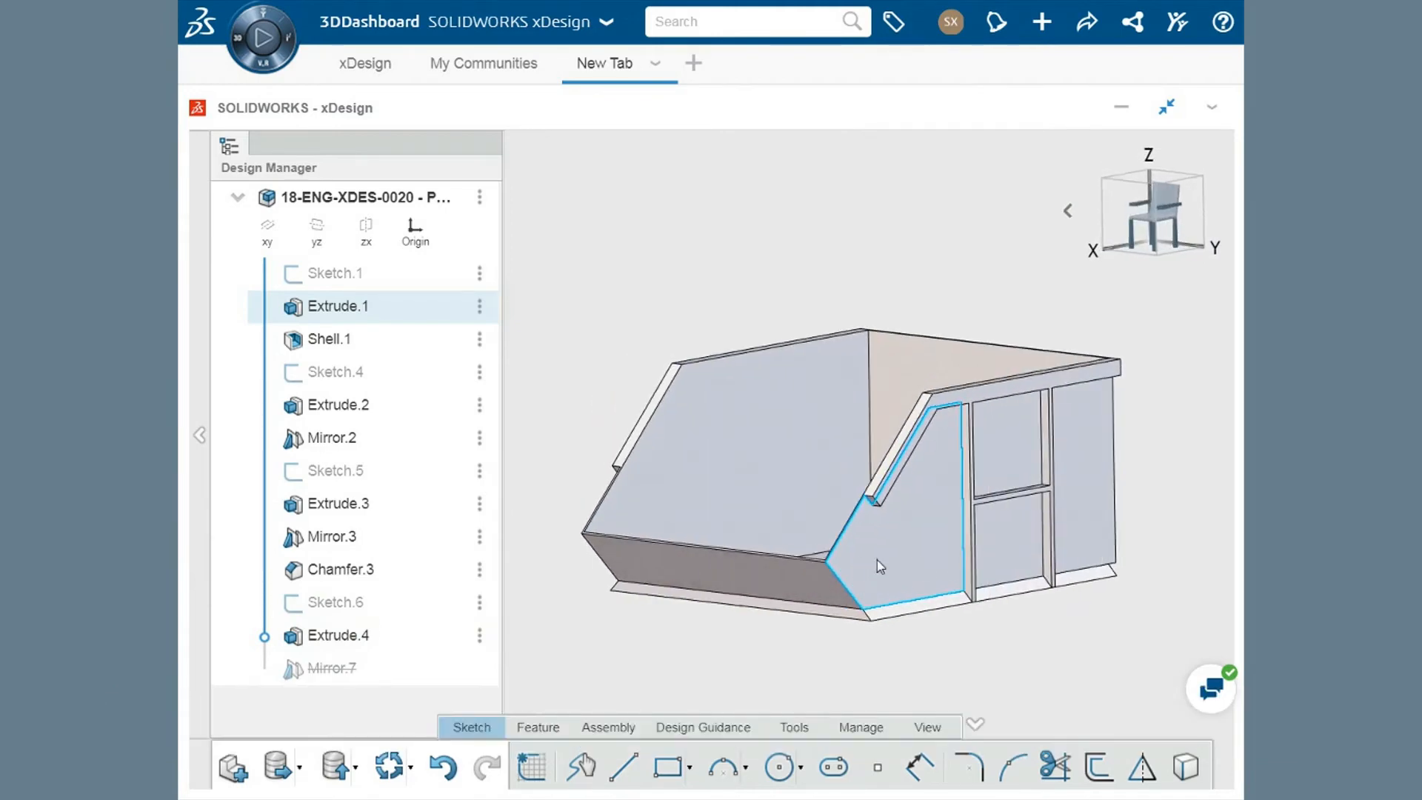
scroll(1069, 552, "up", 6)
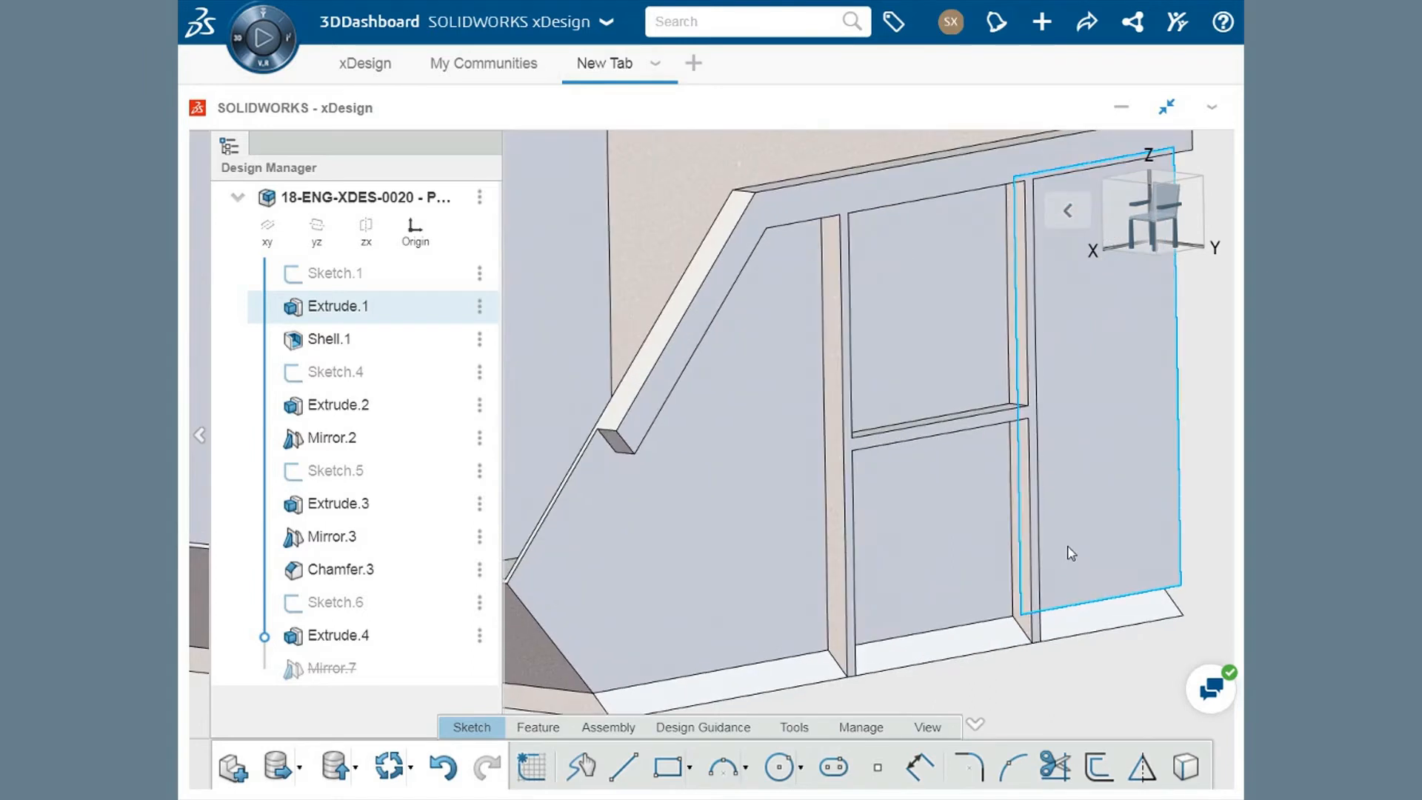
scroll(1034, 565, "up", 2)
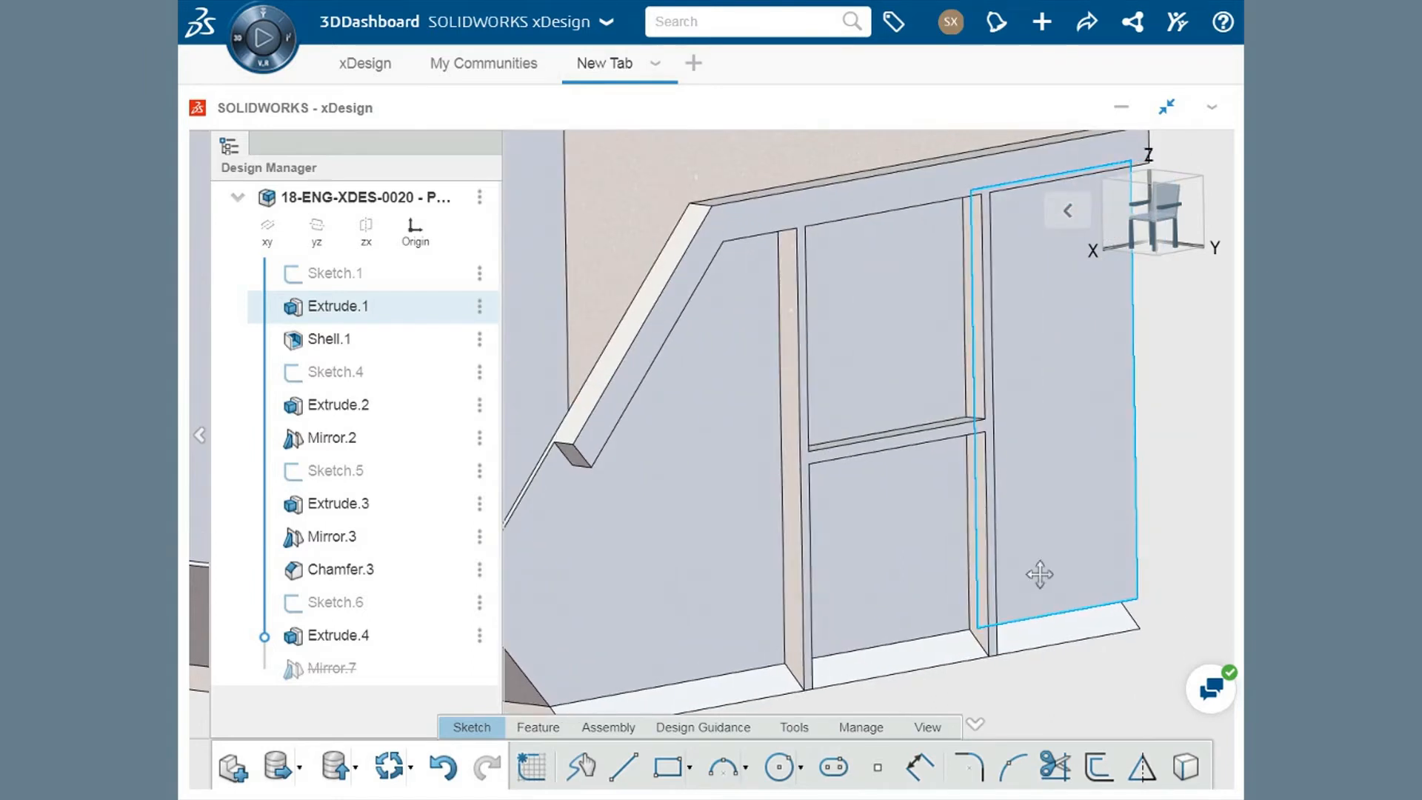
left_click(539, 727)
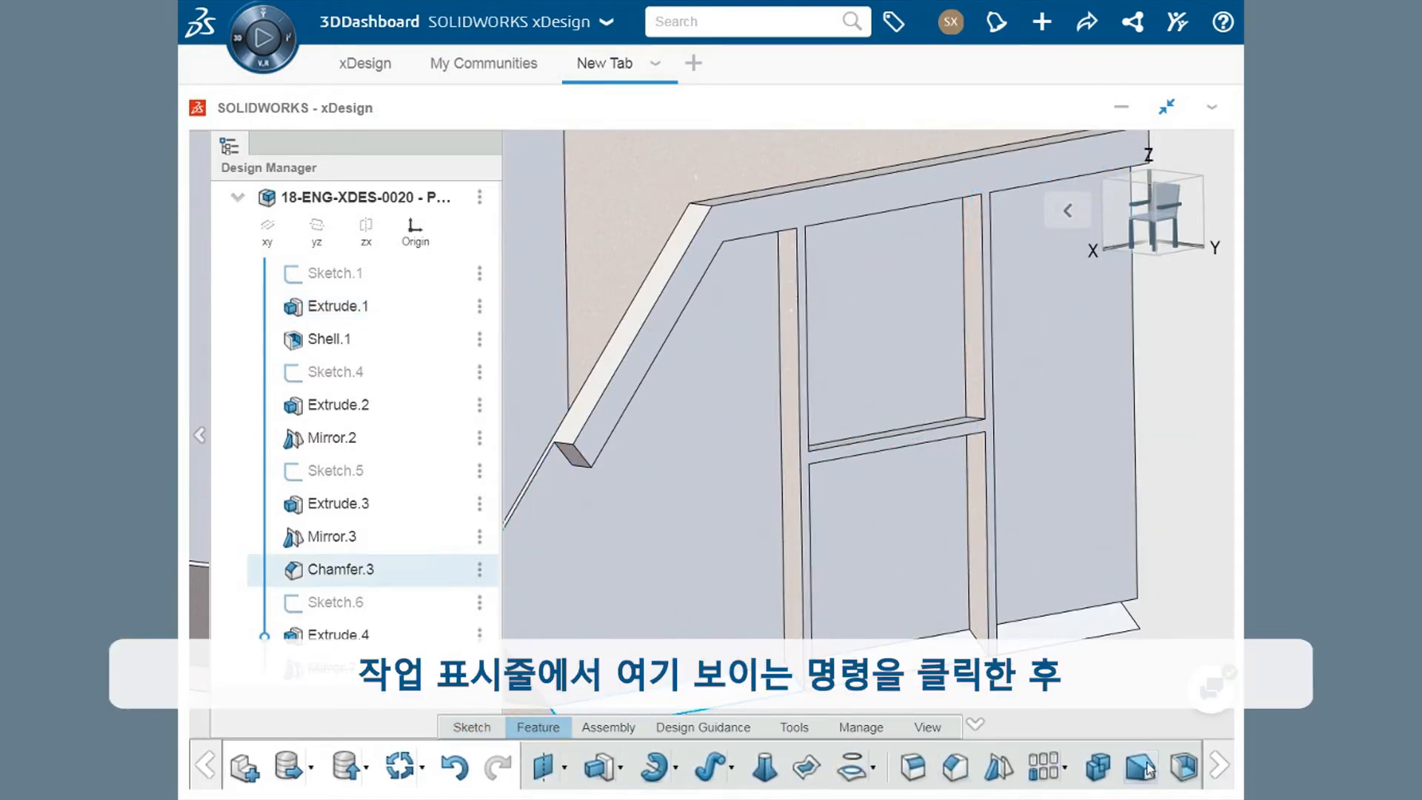
left_click(1147, 770)
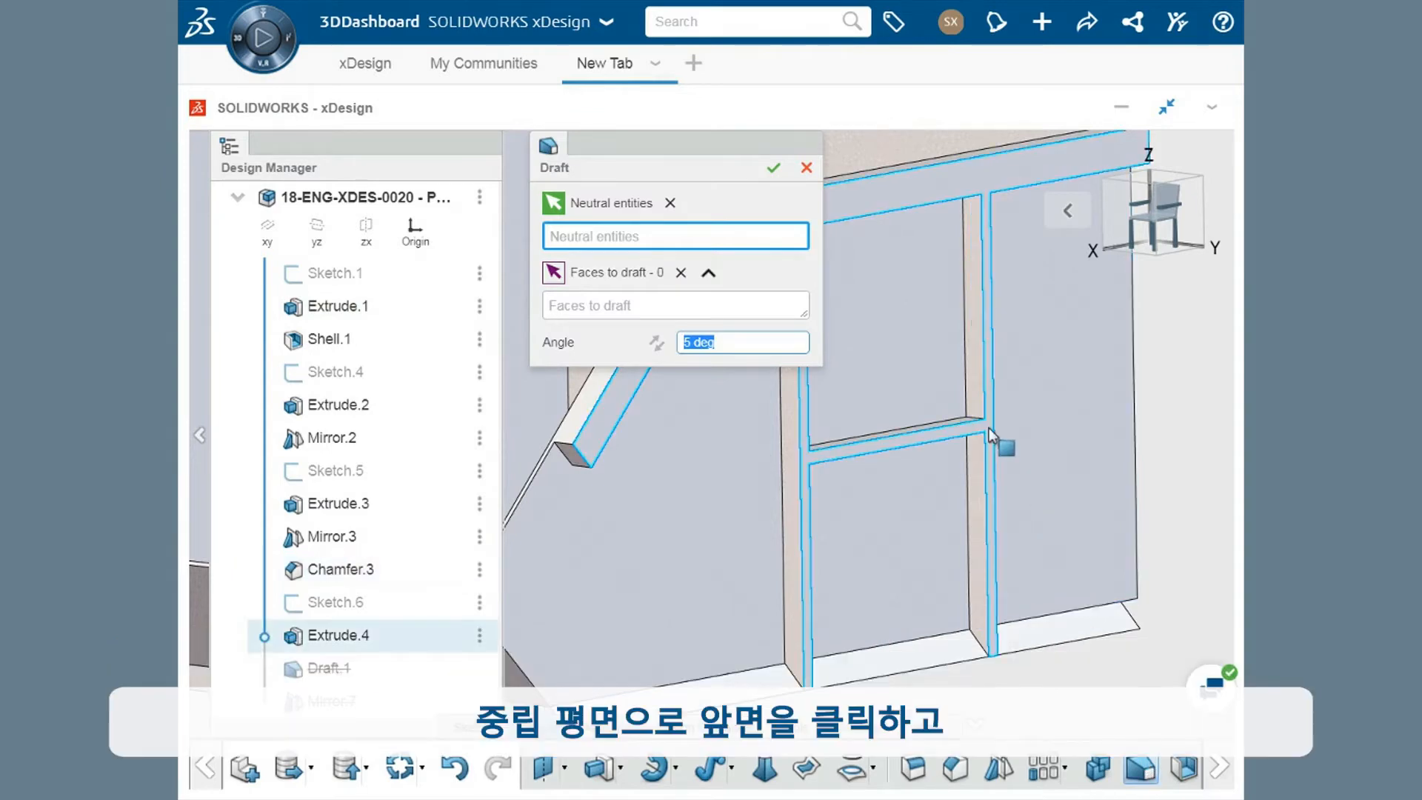
left_click(990, 437)
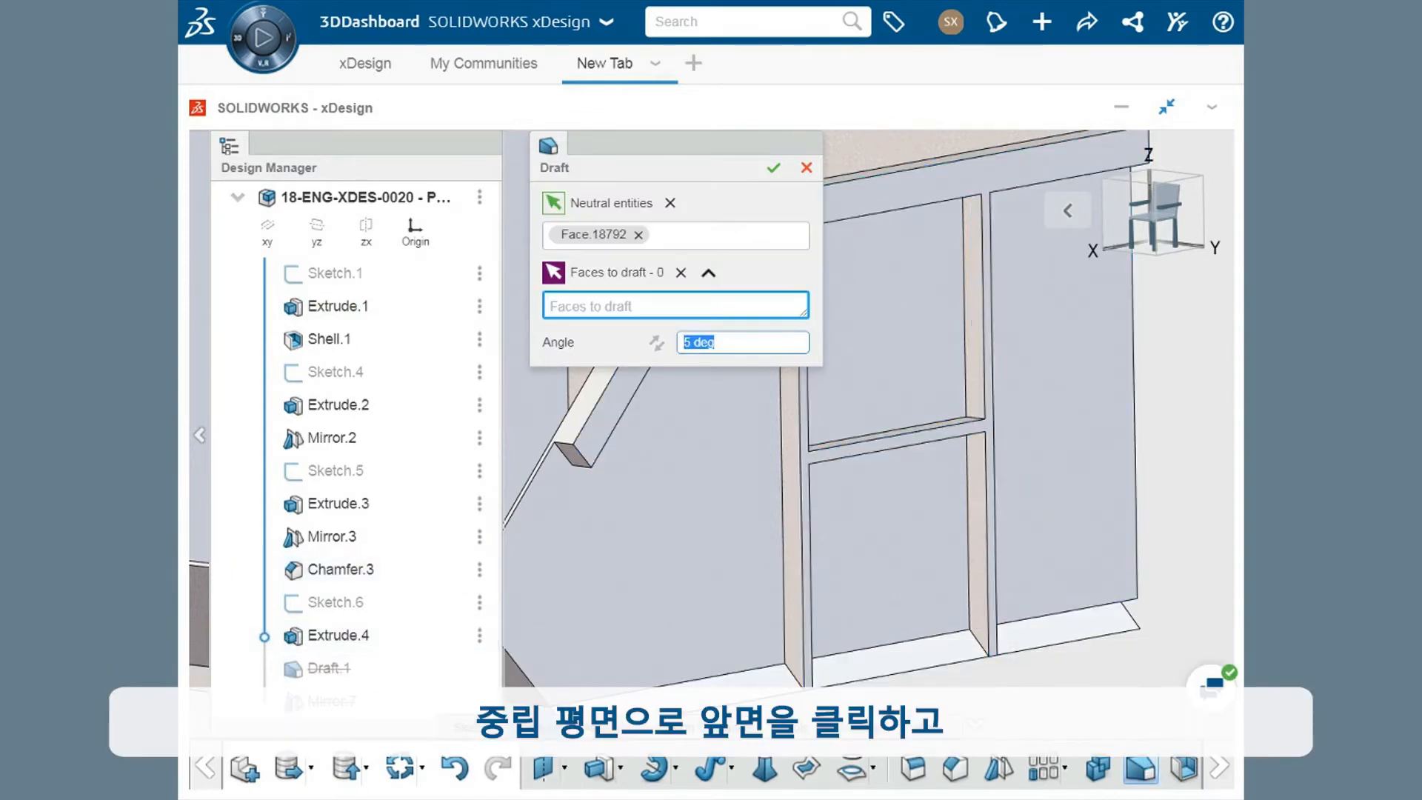
- Select the eight side faces of the H support's uprights and crossbar as faces to draft, and apply the draft at 5 deg
left_click(794, 457)
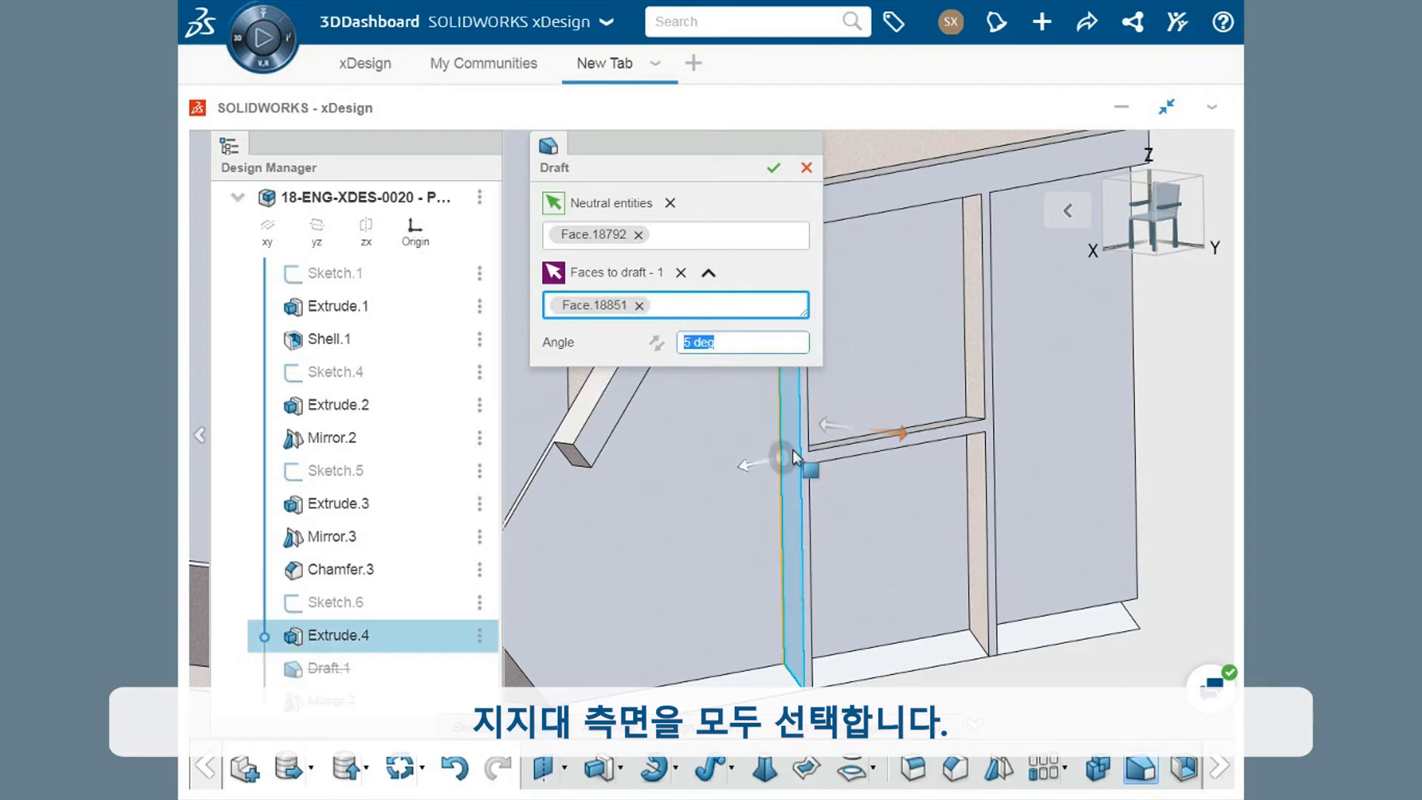
scroll(794, 457, "down", 4)
left_click(936, 428)
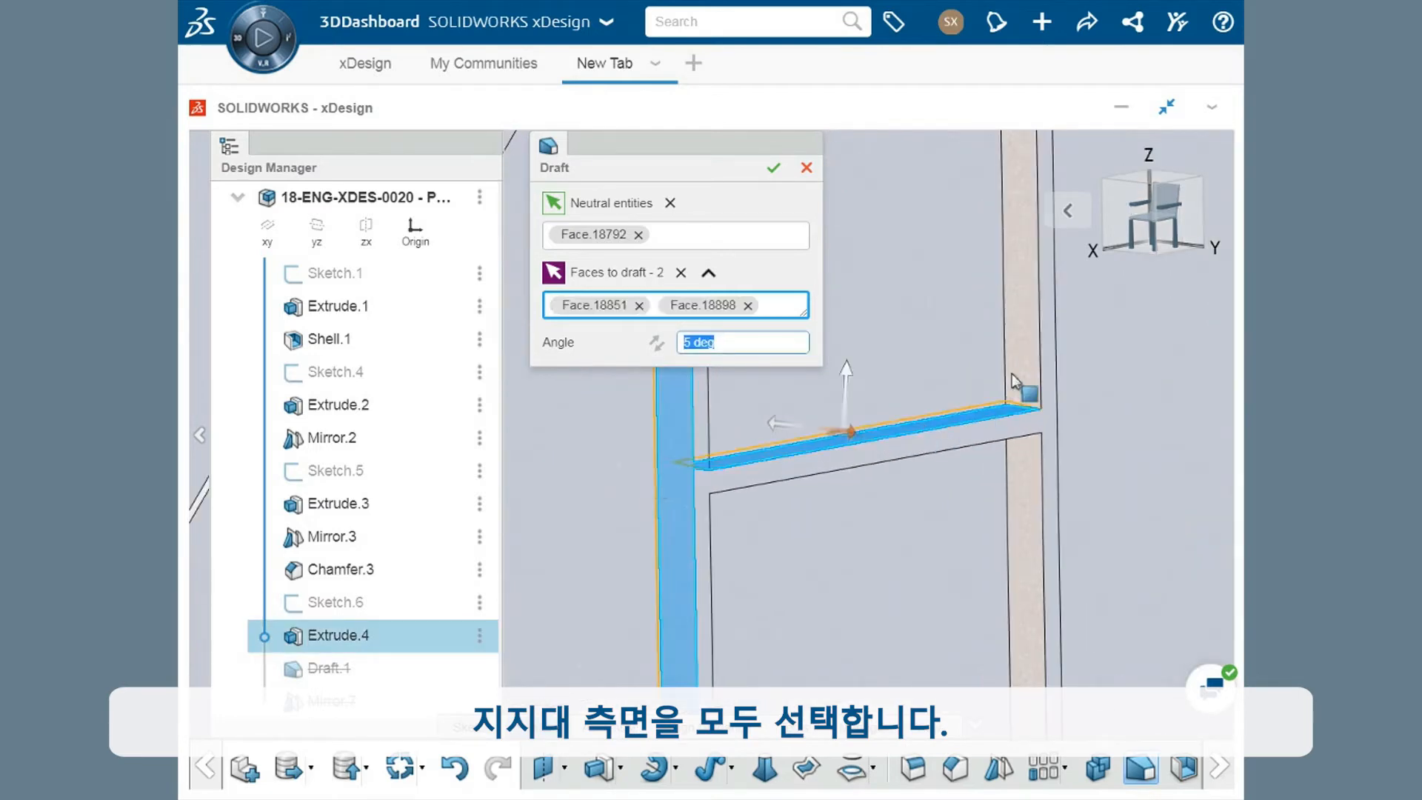
left_click(1020, 364)
left_click(1029, 457)
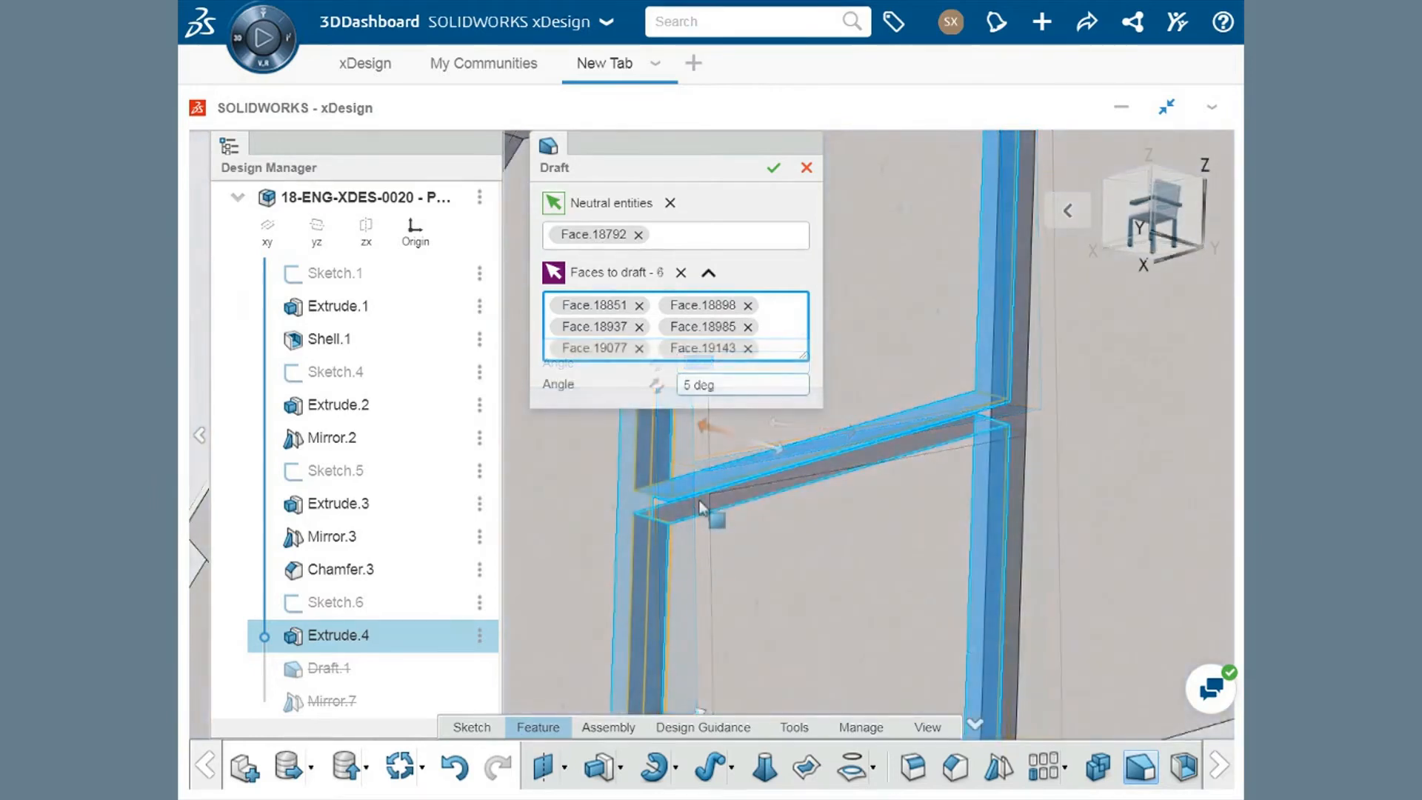
left_click(699, 499)
left_click(1022, 429)
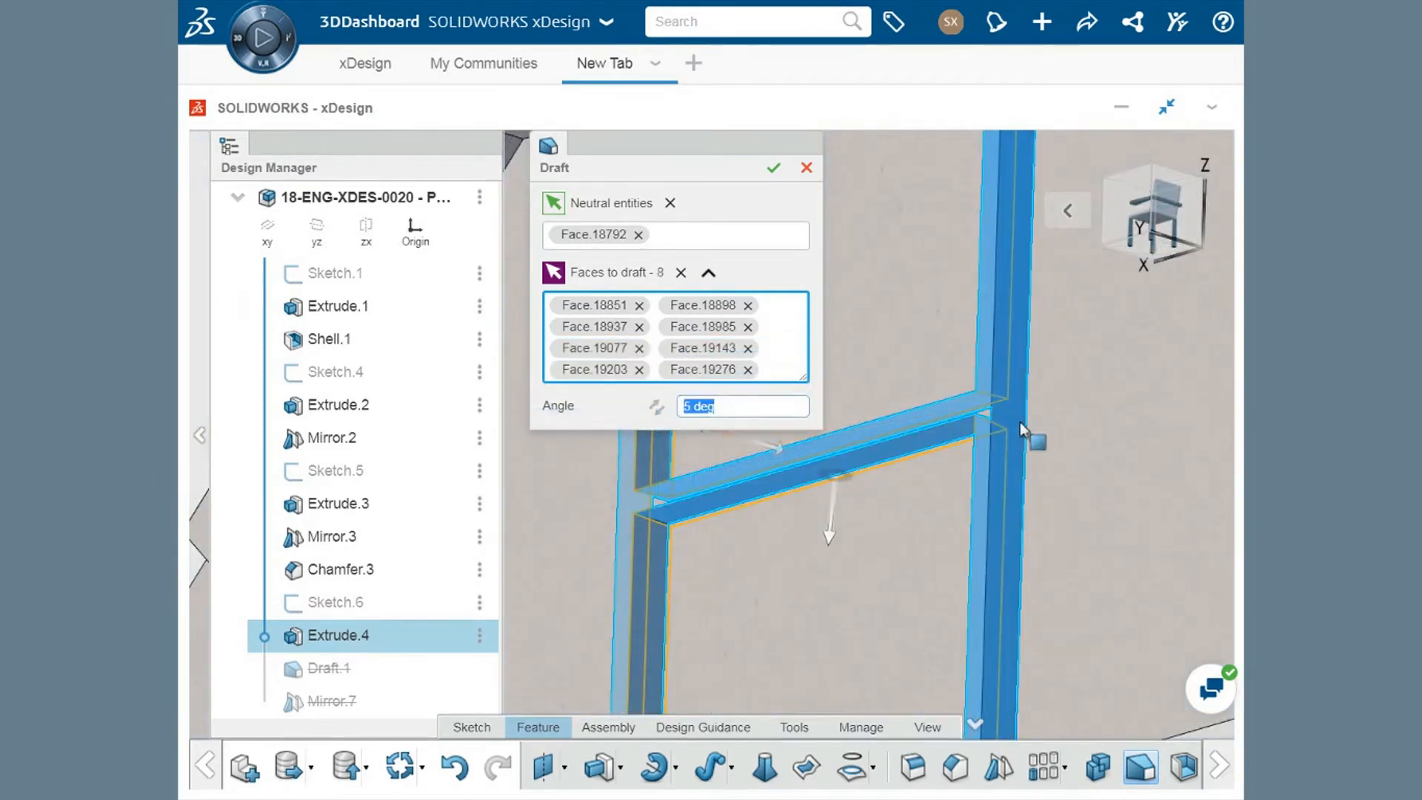
left_click(751, 408)
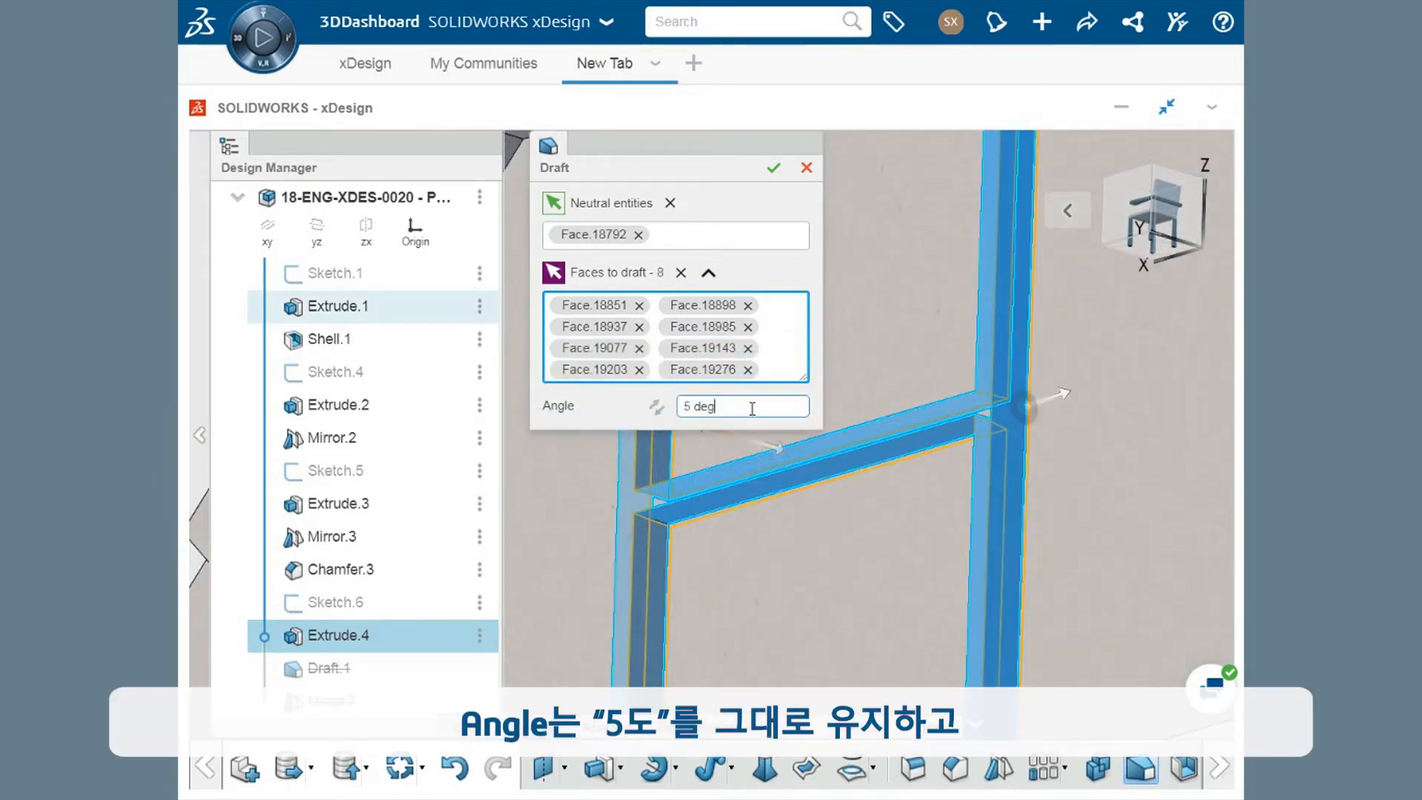
left_click_drag(698, 408, 673, 411)
left_click(773, 168)
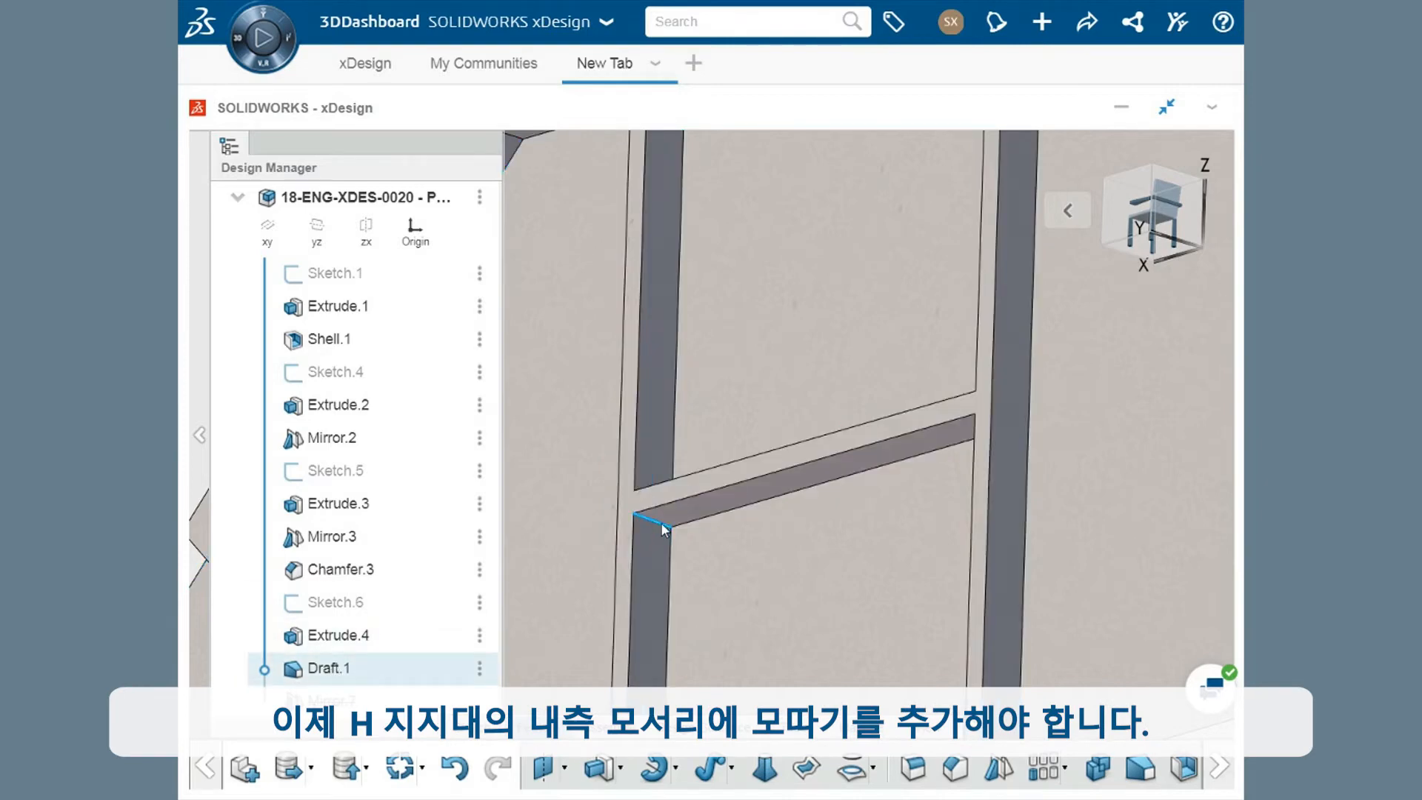
- Chamfer the four inner corner edges of the H support with the Distance - Angle type, using a 5 mm distance and a 45 deg angle
left_click(956, 767)
middle_click_drag(735, 579, 878, 604, "ctrl")
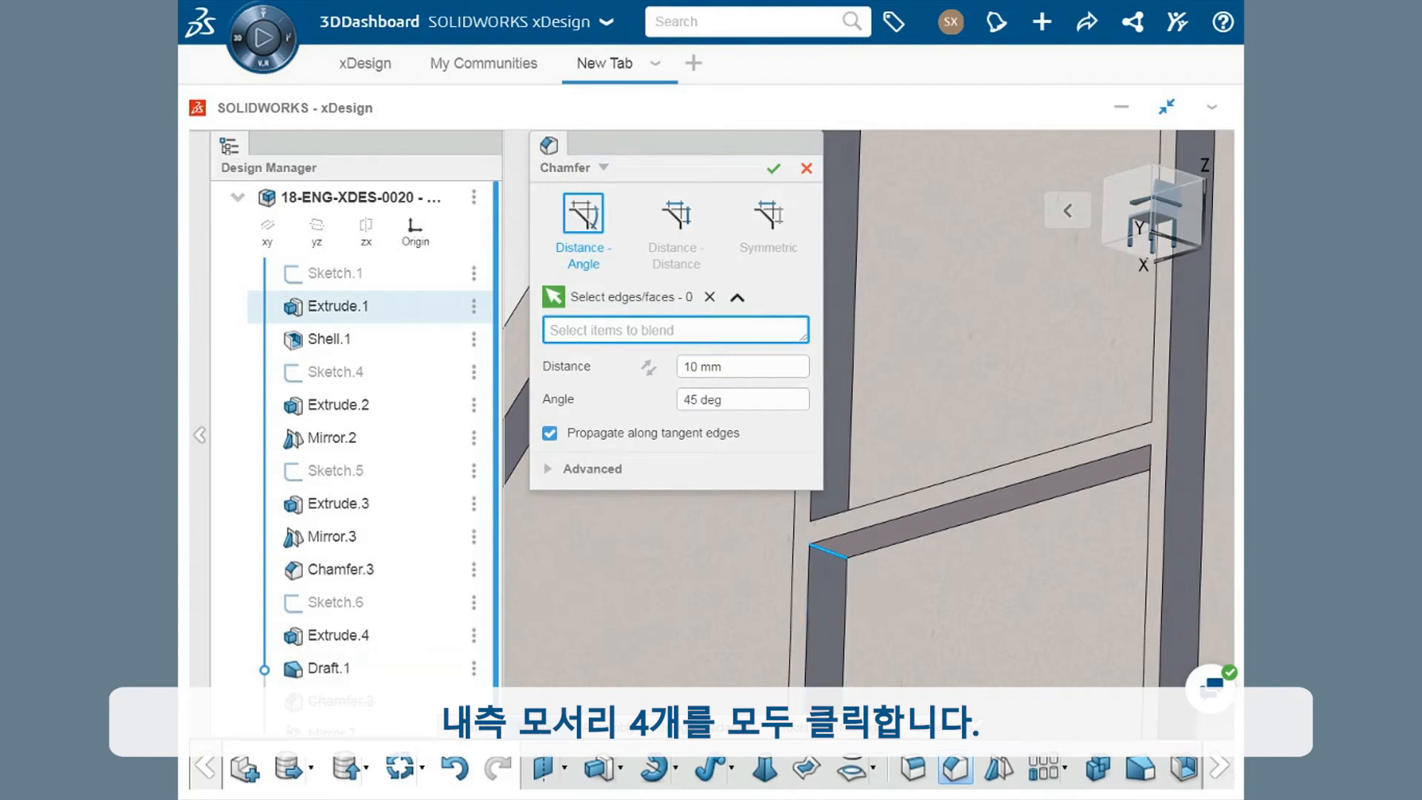
left_click(830, 551)
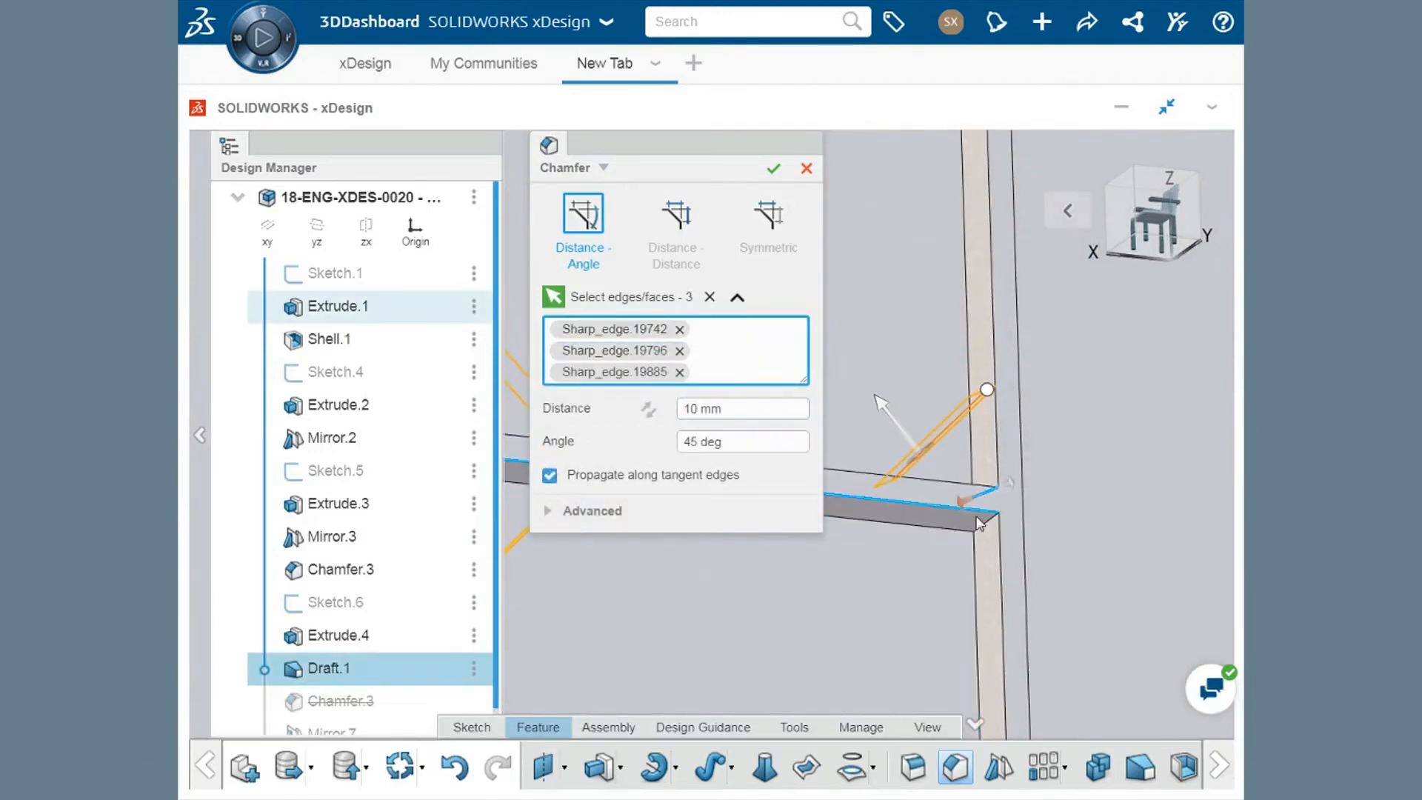
left_click(989, 523)
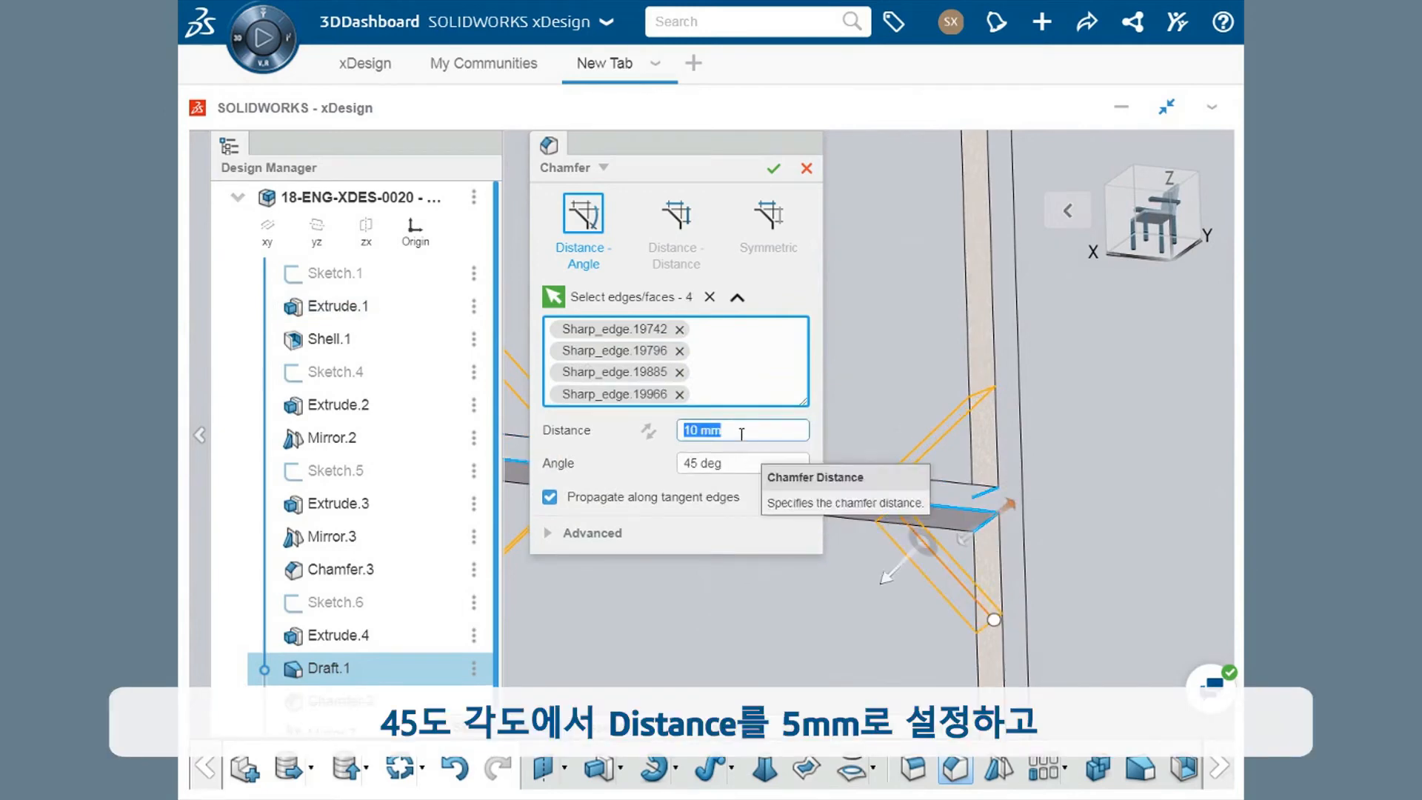
type("5")
left_click(735, 462)
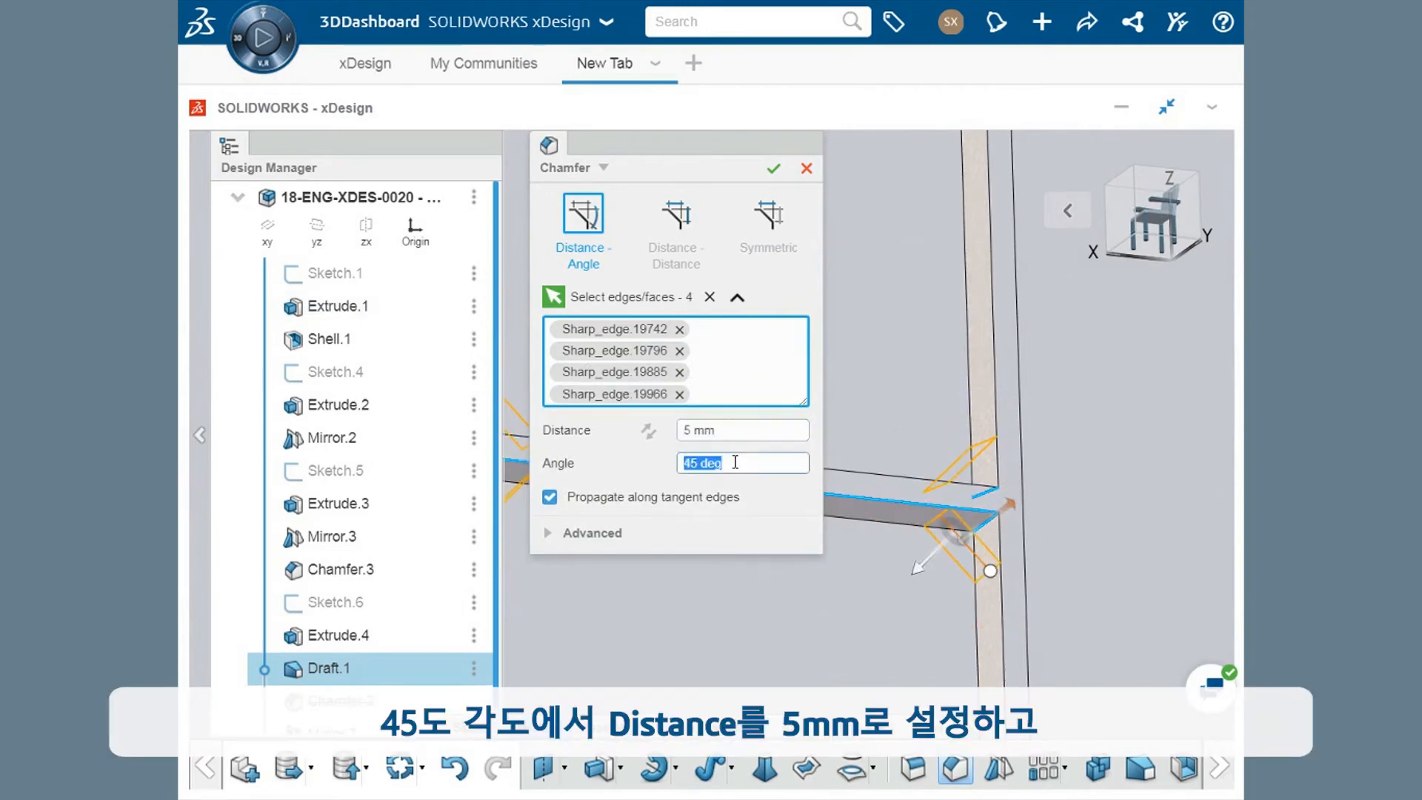
left_click(772, 168)
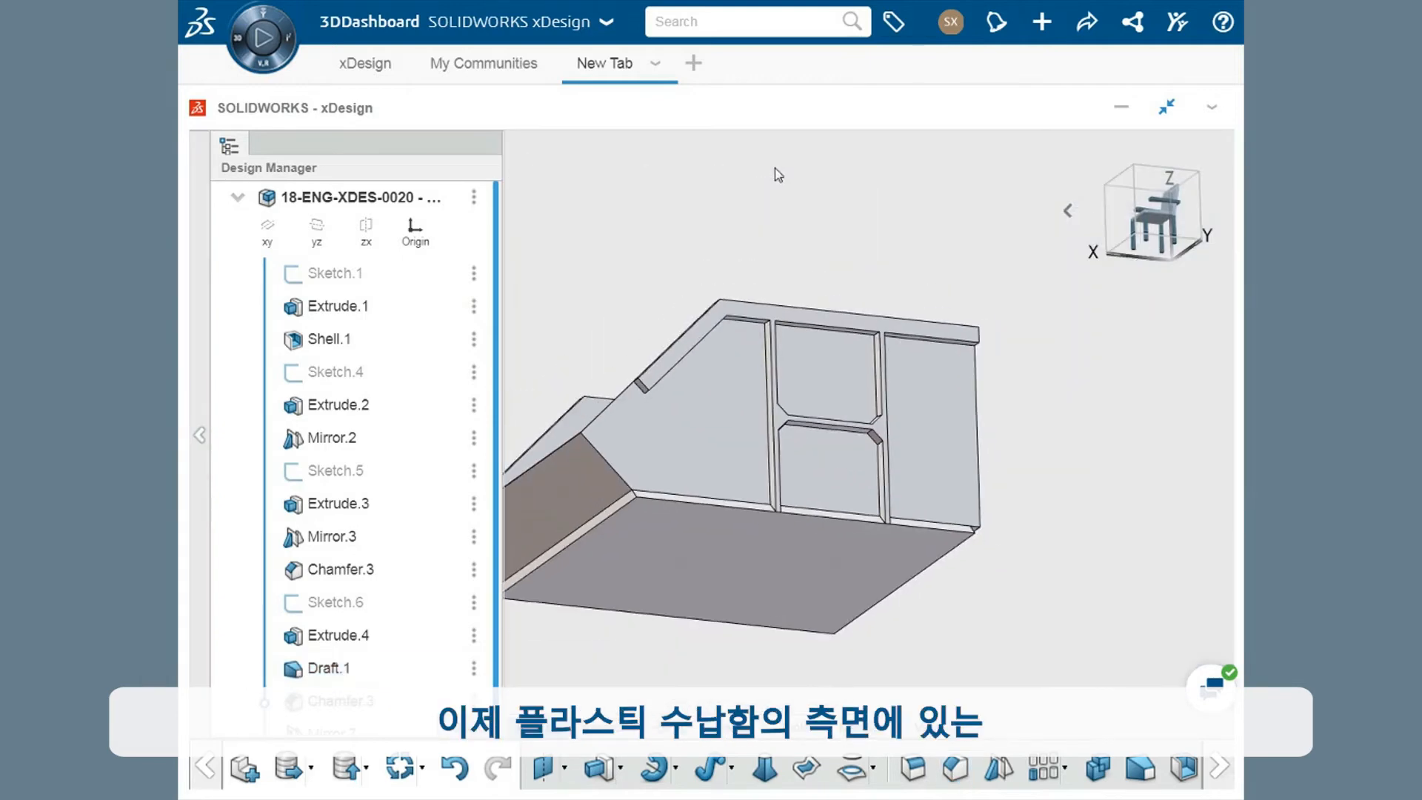
- Roll the model history forward to the end to include Mirror.7, and inspect the H supports on both sides of the bin
middle_click_drag(789, 187, 882, 285)
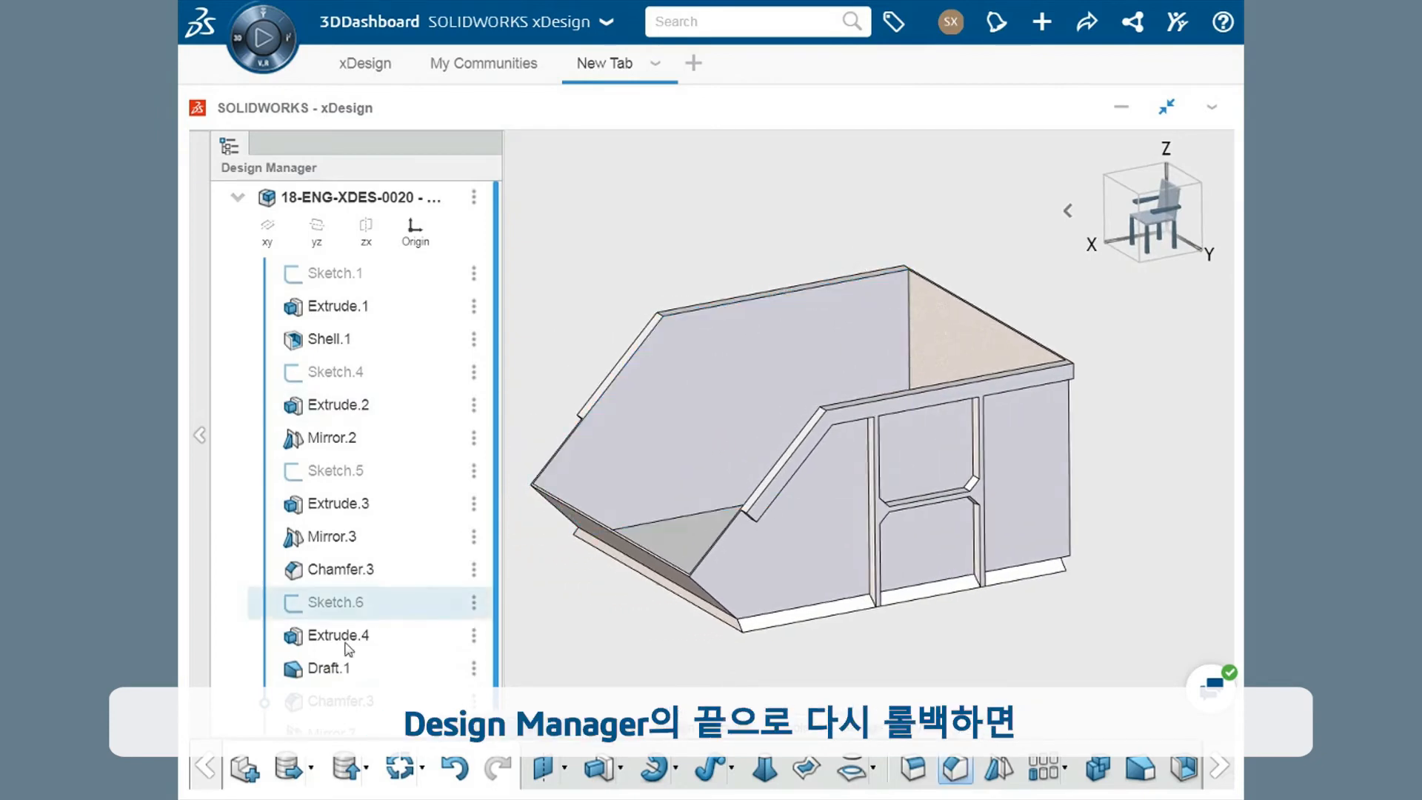
scroll(370, 592, "down", 1)
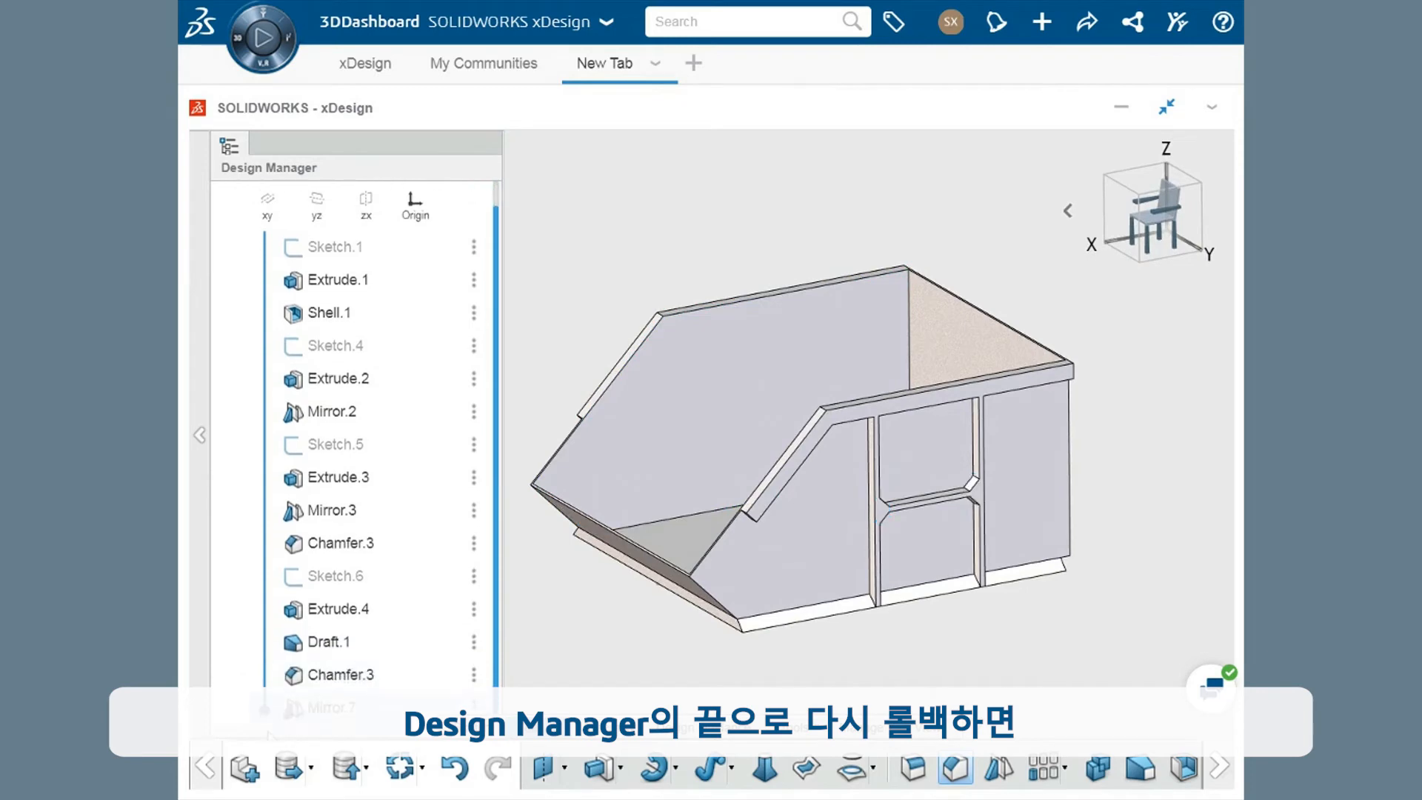
middle_click_drag(561, 530, 782, 505)
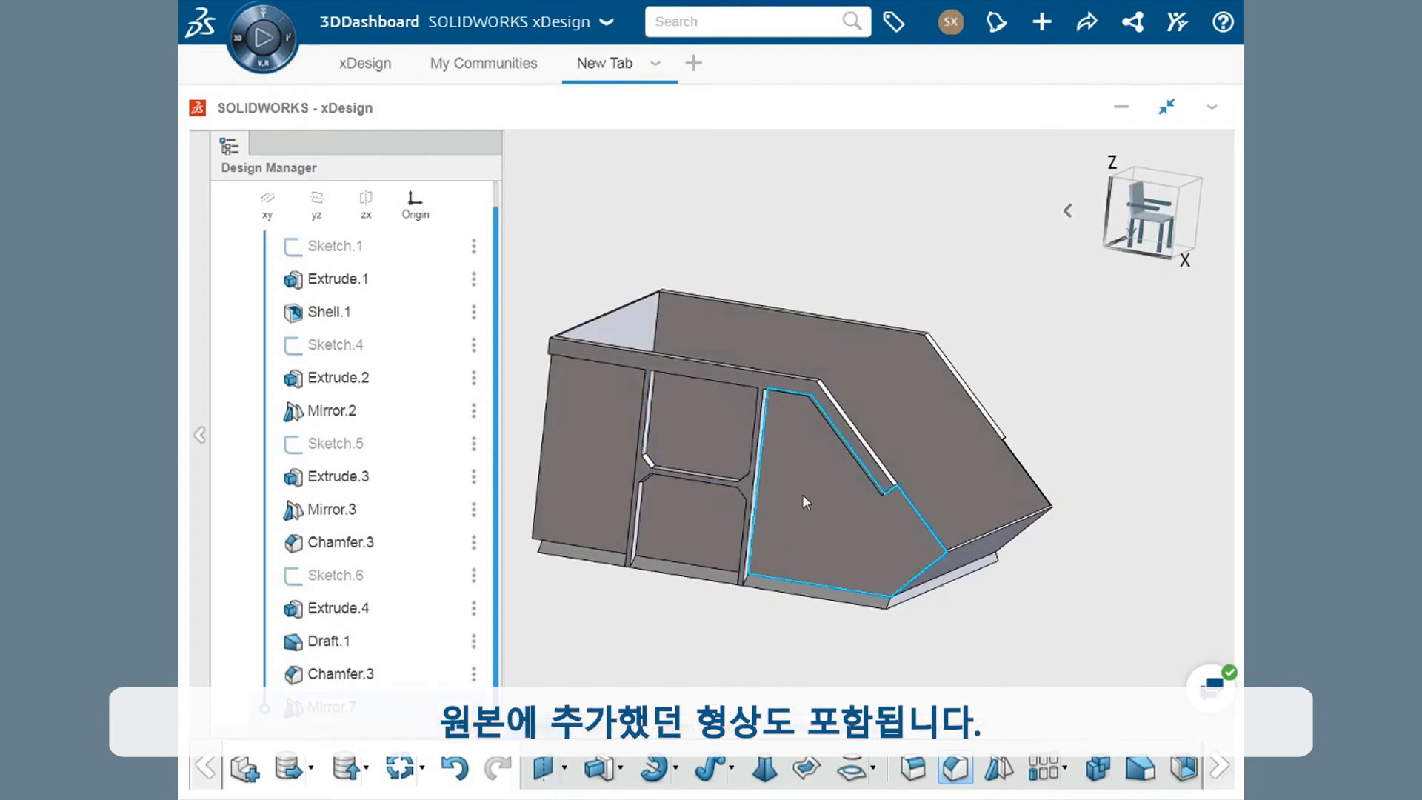
mouse_move(802, 495)
middle_mouse_down()
mouse_move(711, 469)
mouse_move(504, 459)
mouse_move(466, 476)
mouse_move(454, 509)
middle_mouse_up()
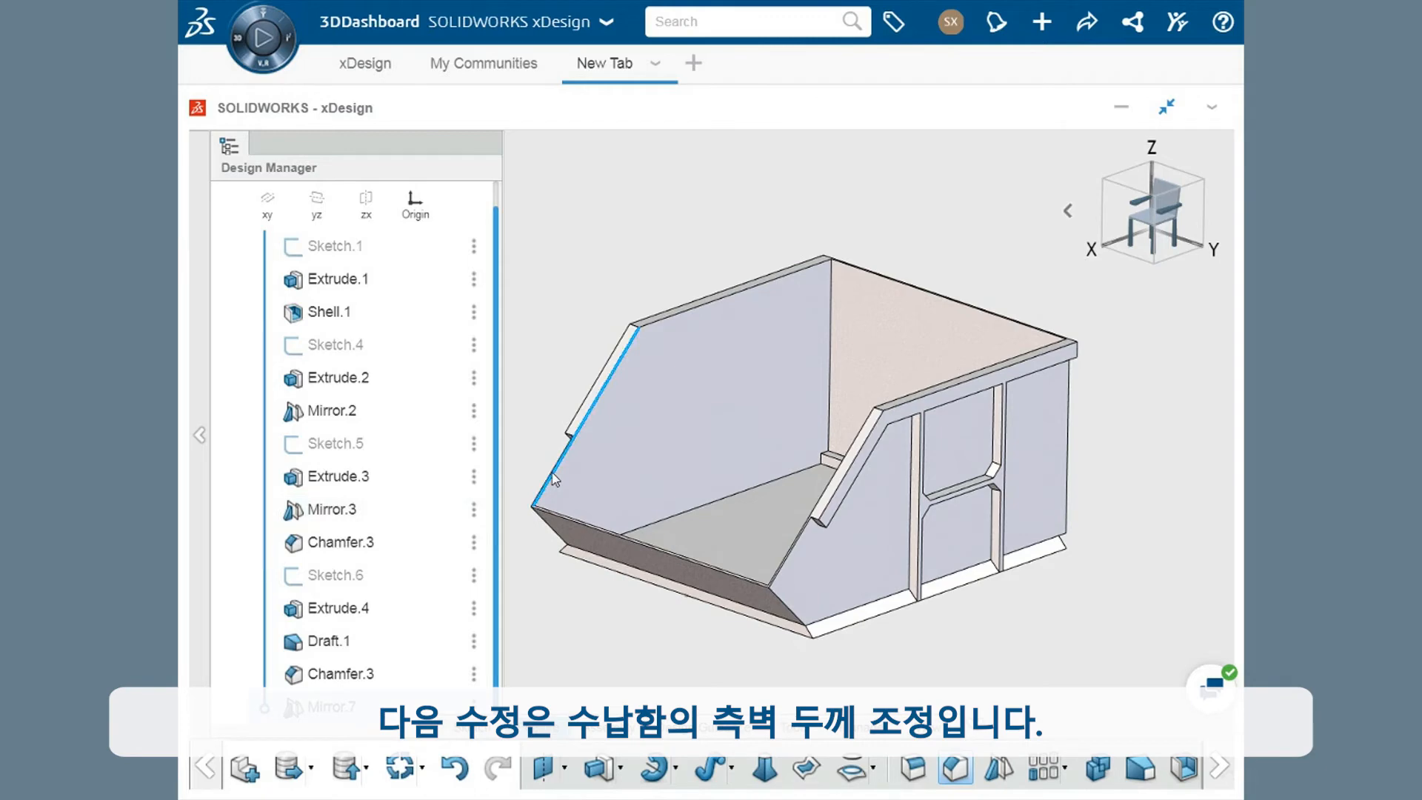
- Edit the Shell.1 feature of the bin and set its inward wall thickness to 3 mm
double_click(362, 319)
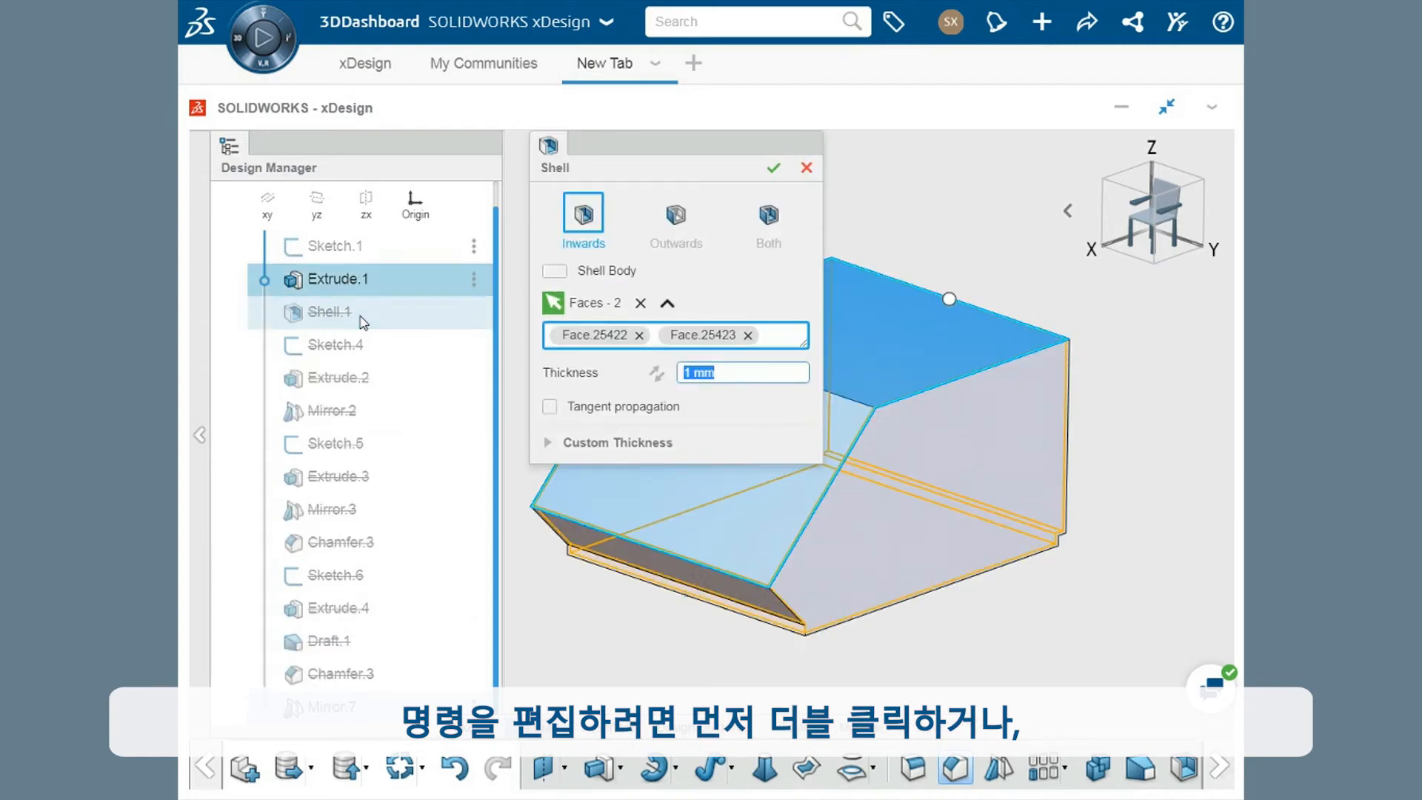
left_click(773, 167)
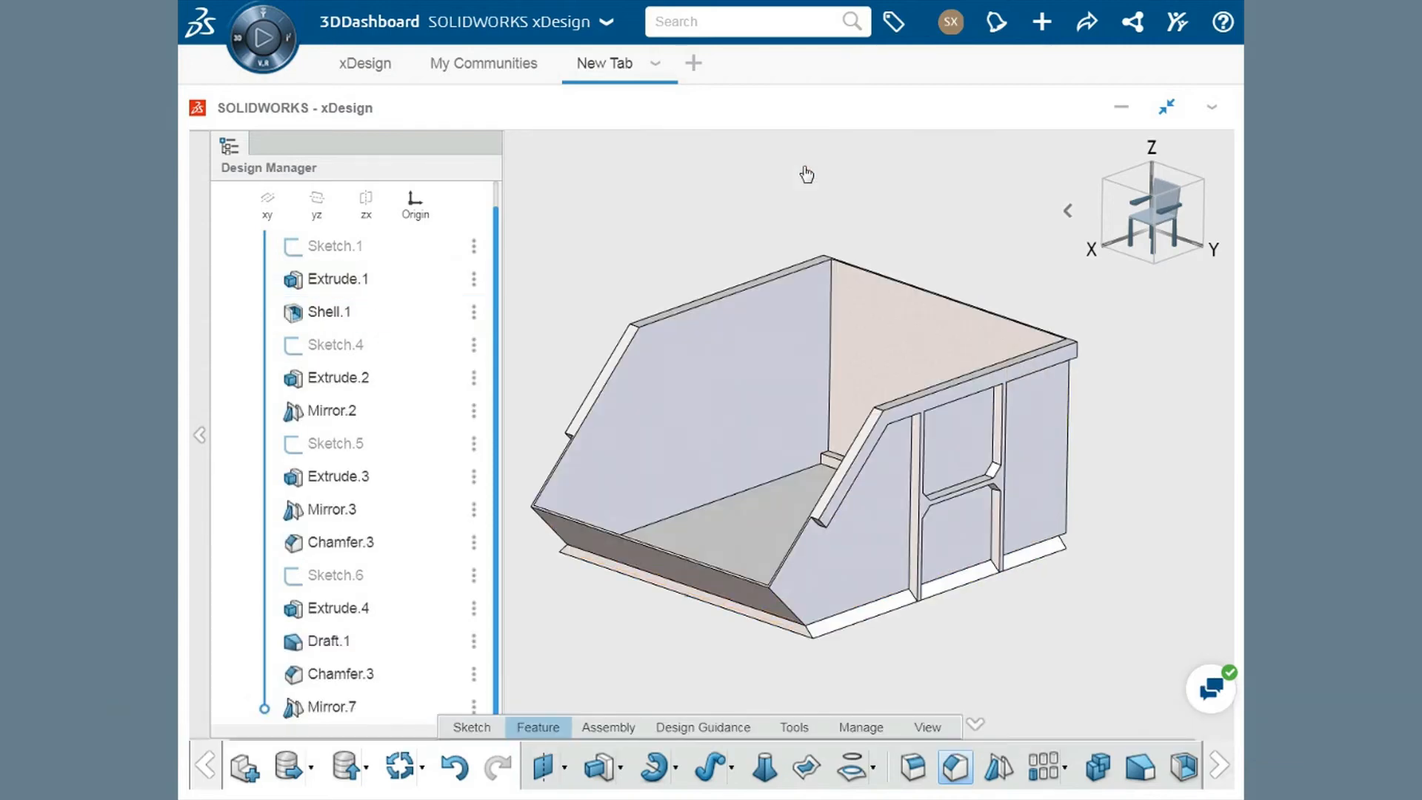
mouse_move(477, 312)
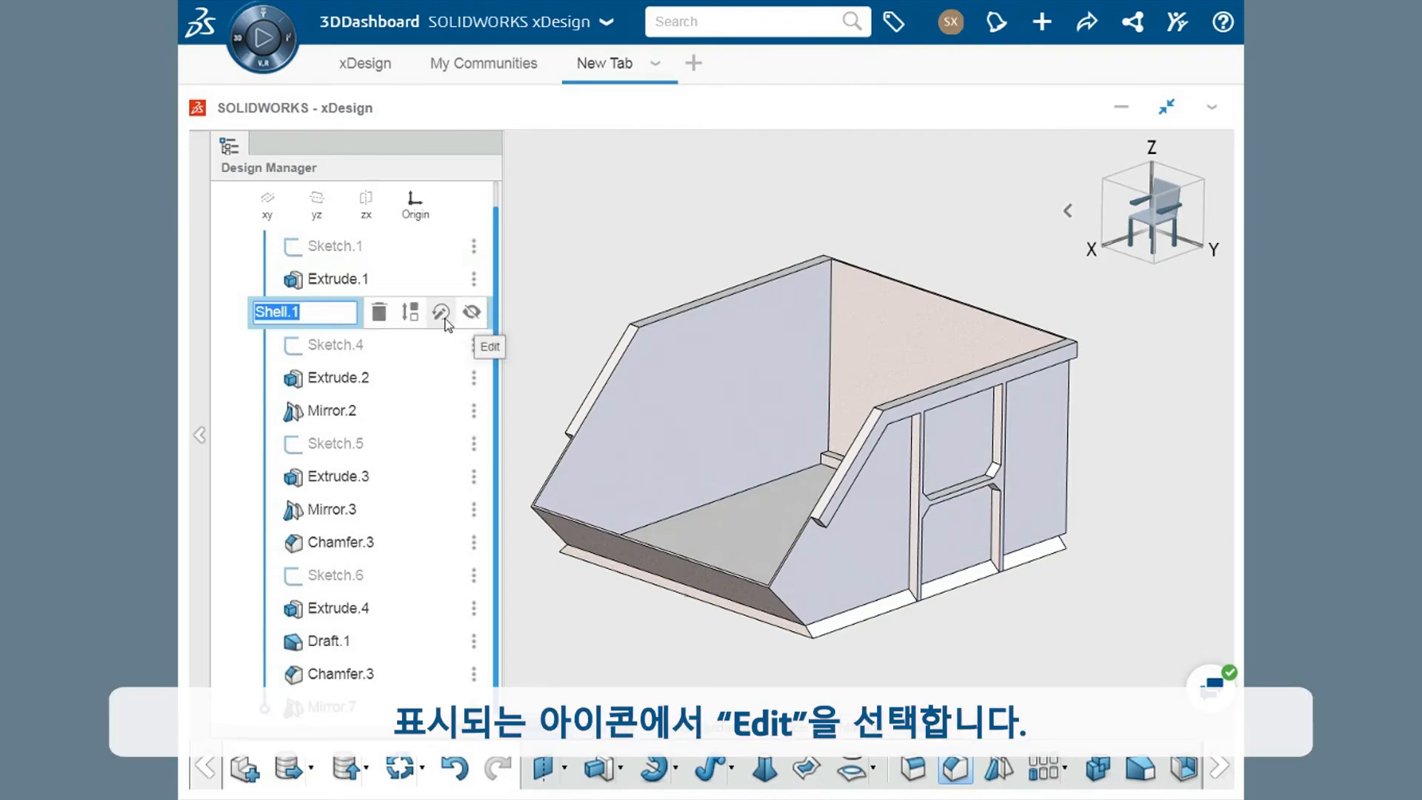
left_click(442, 314)
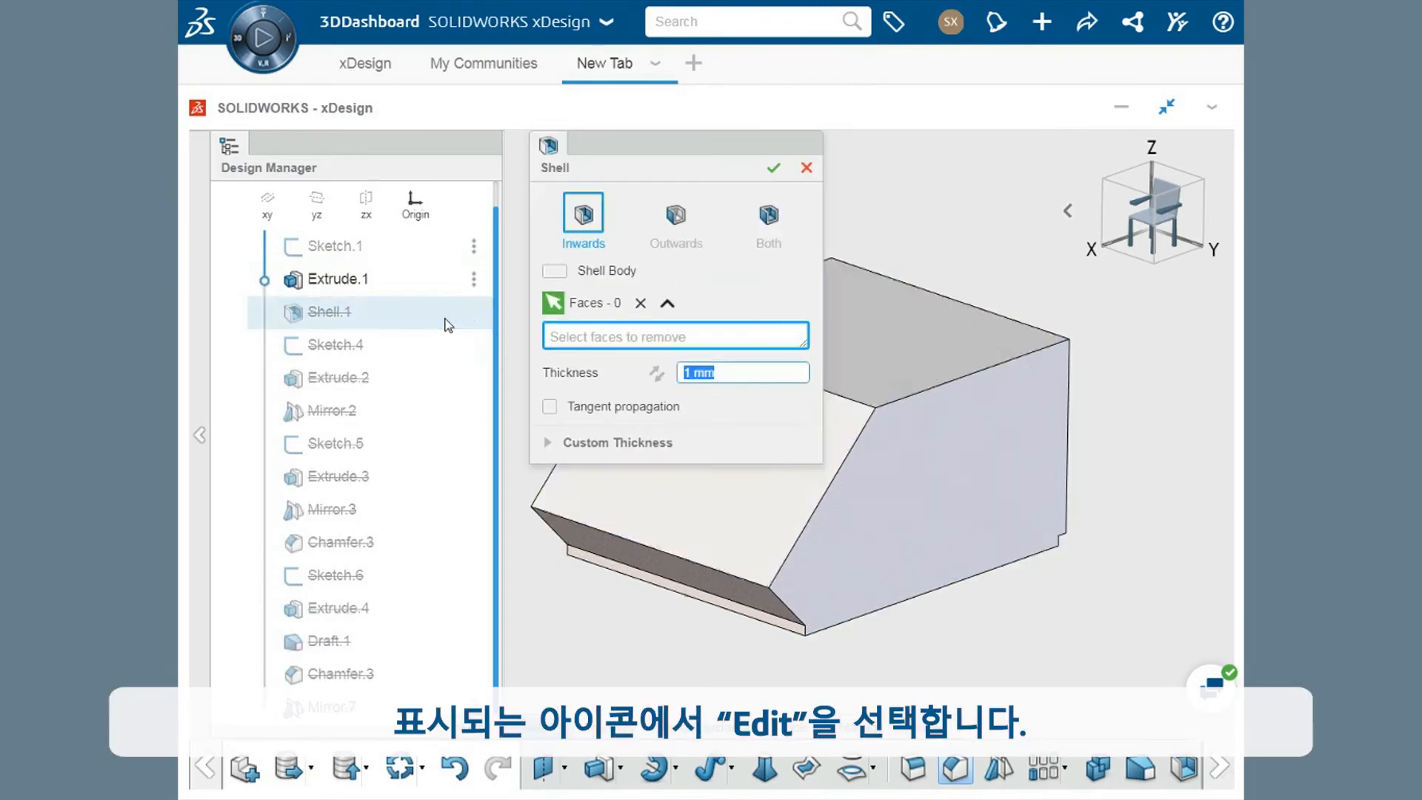
middle_click_drag(1036, 493, 1021, 556, "ctrl")
left_click(719, 368)
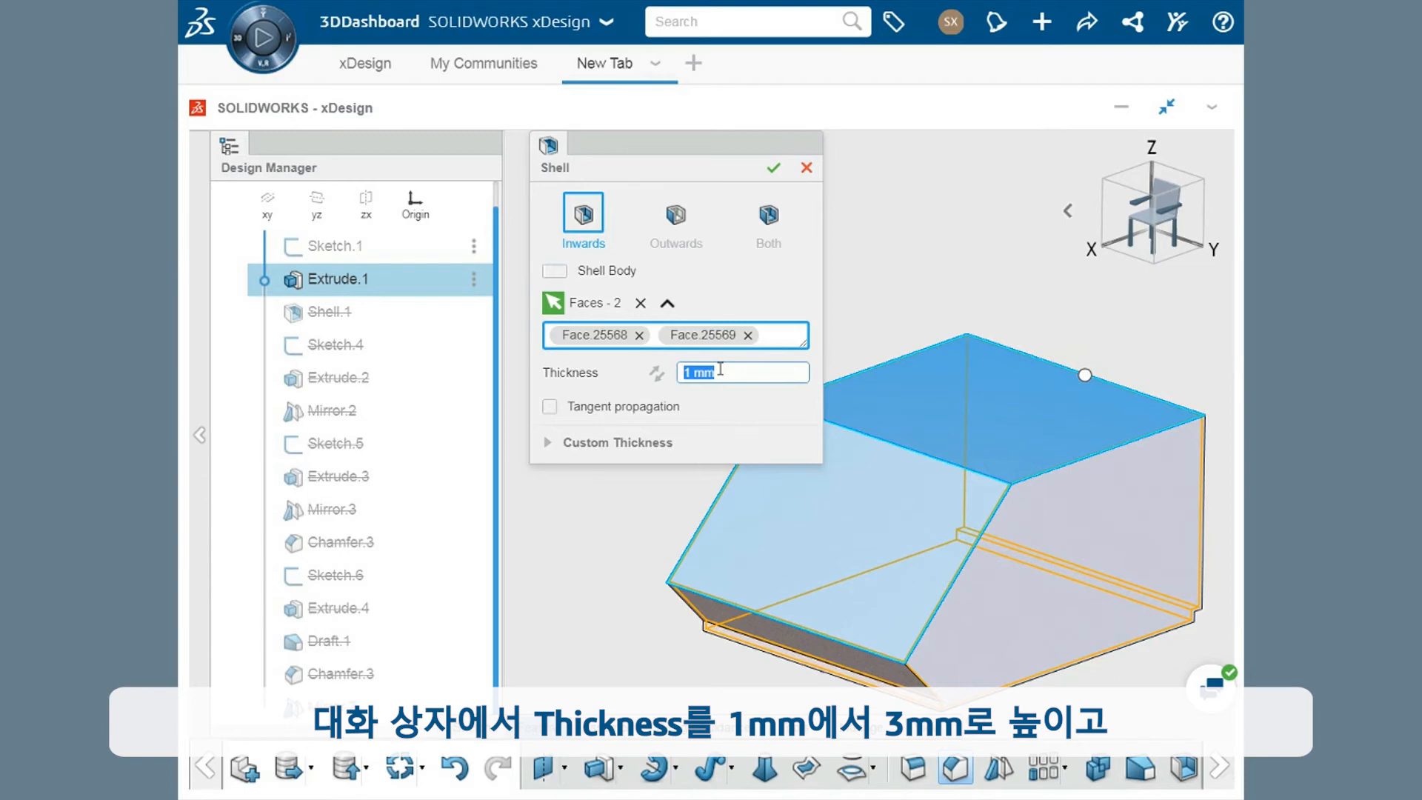
type("3")
key("Return")
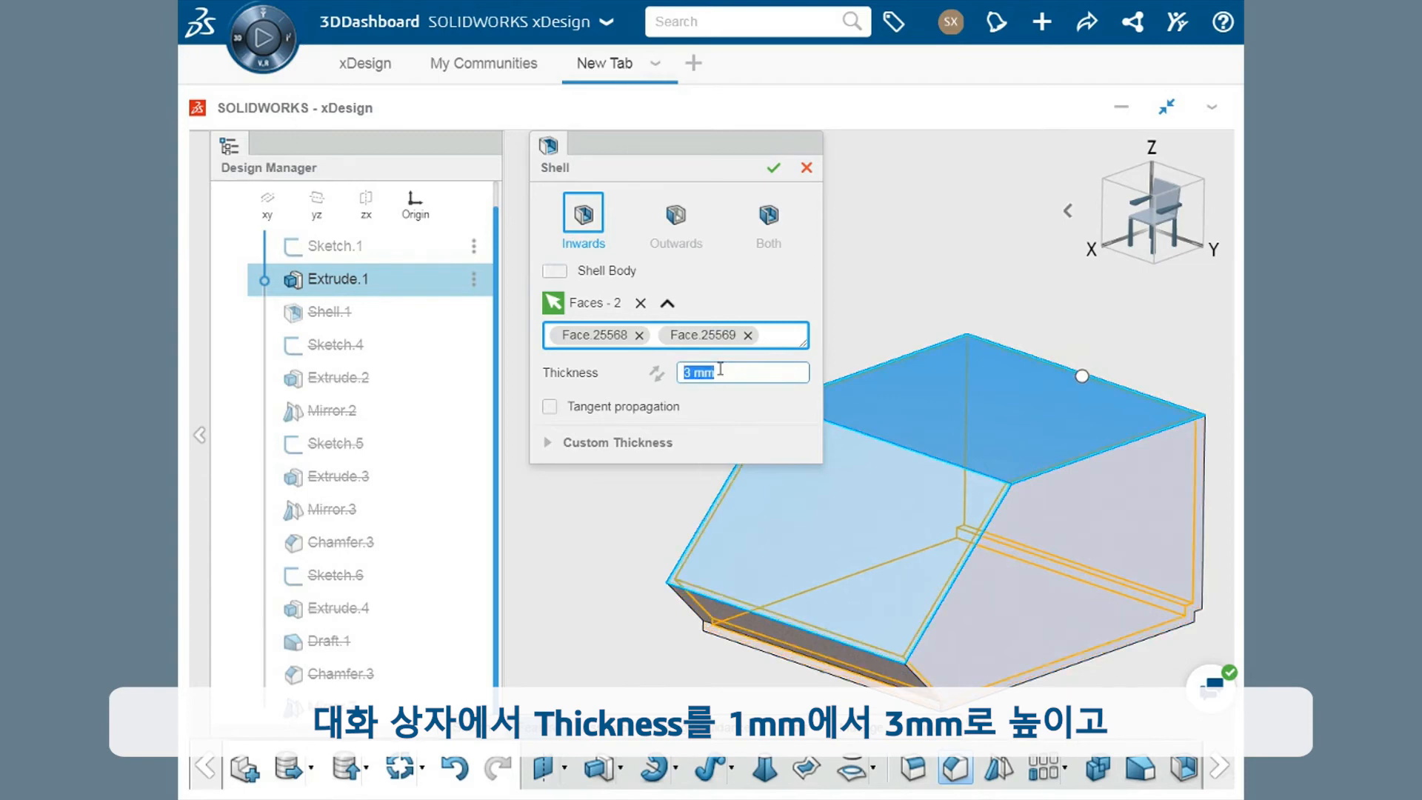
left_click(773, 167)
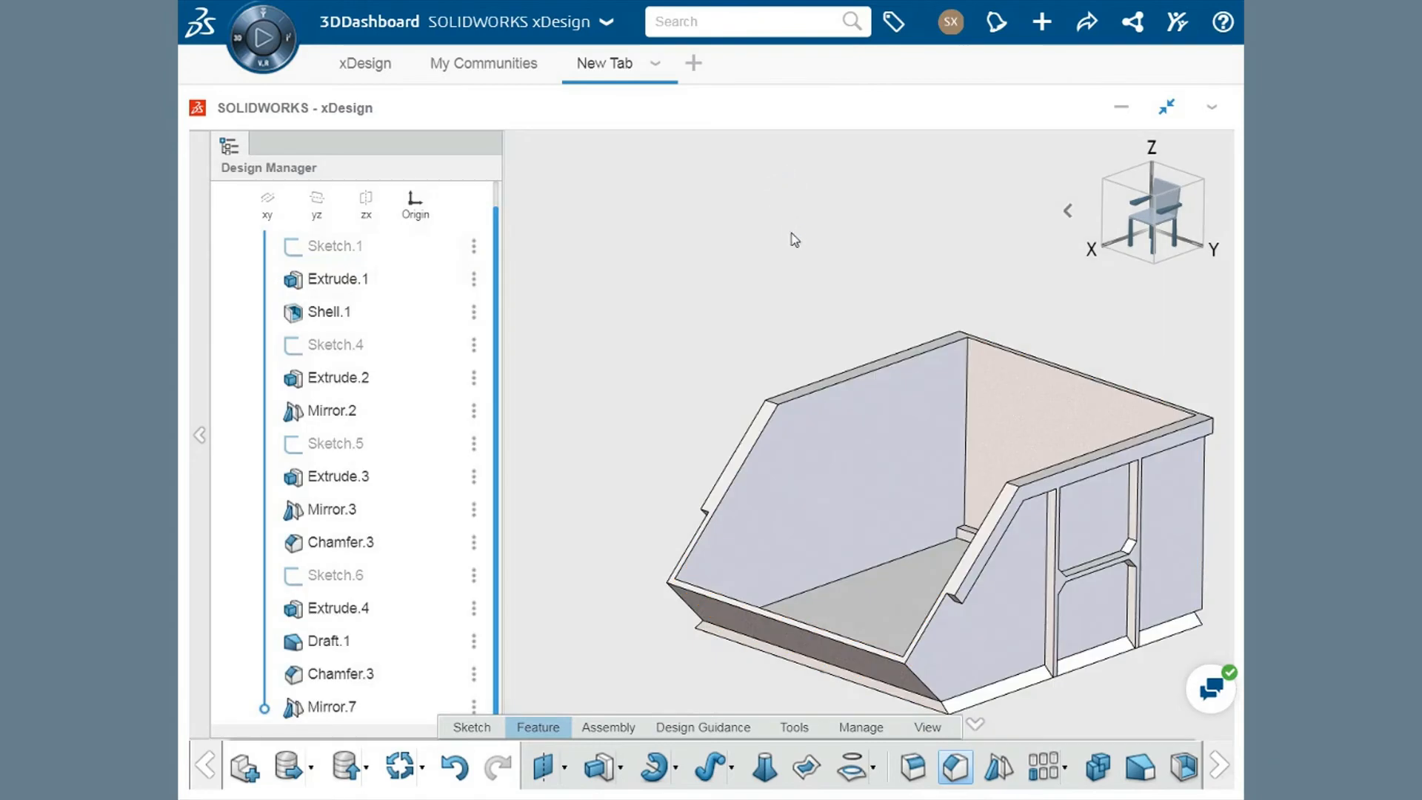
- Edit Extrude.2 and add the remaining lower sketch profile along the side wall's sloped front edge to its selected profiles
middle_click_drag(813, 317, 737, 243, "ctrl")
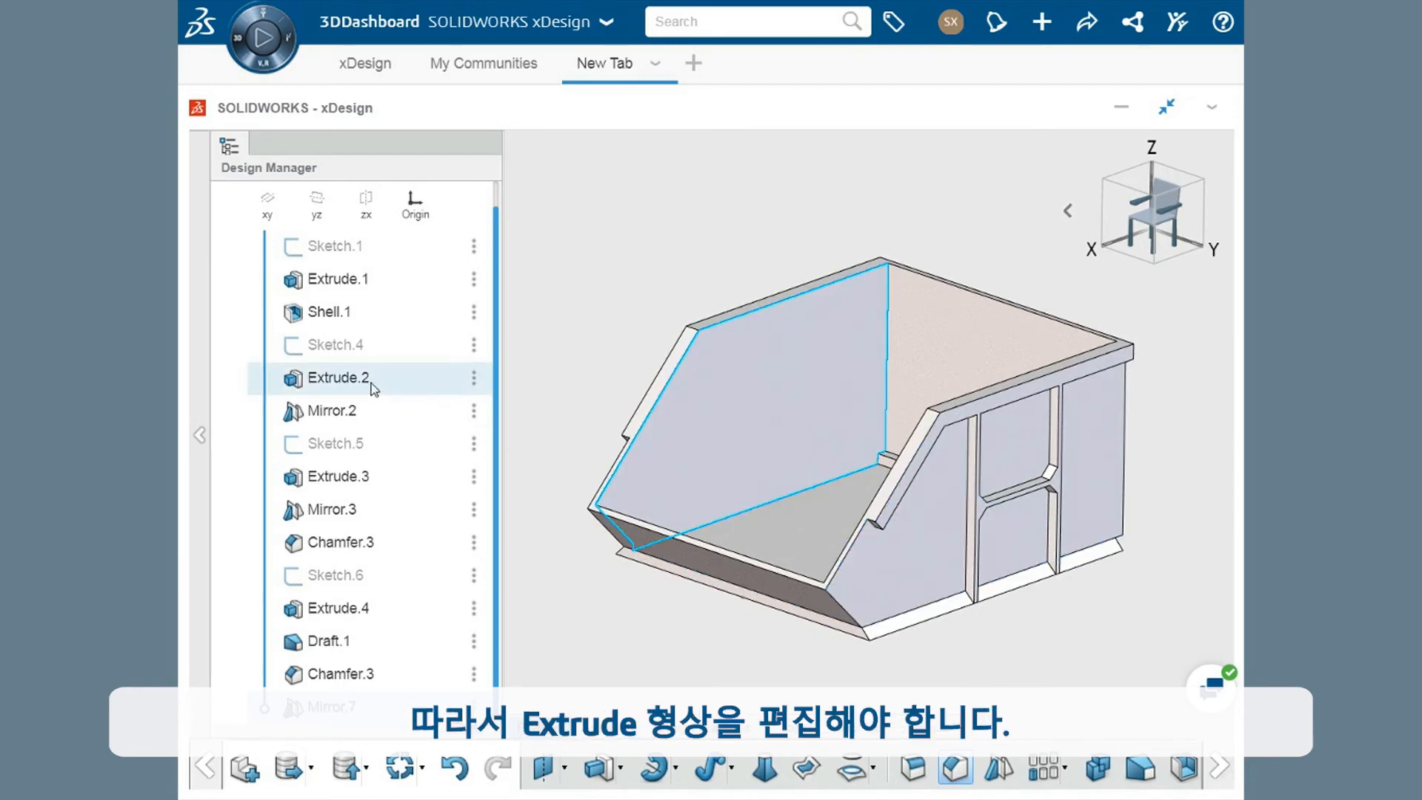
double_click(337, 378)
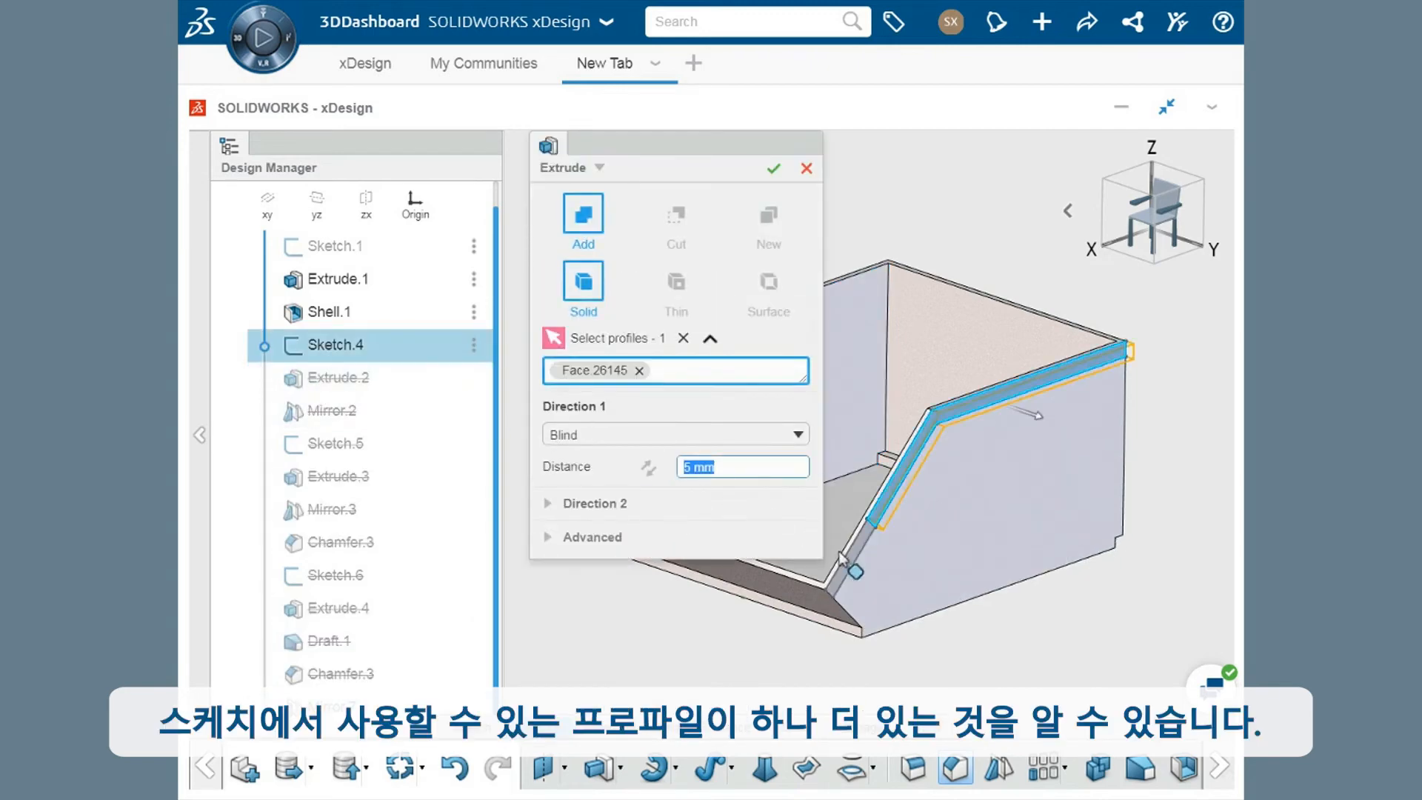
scroll(844, 561, "down", 3)
scroll(840, 562, "down", 3)
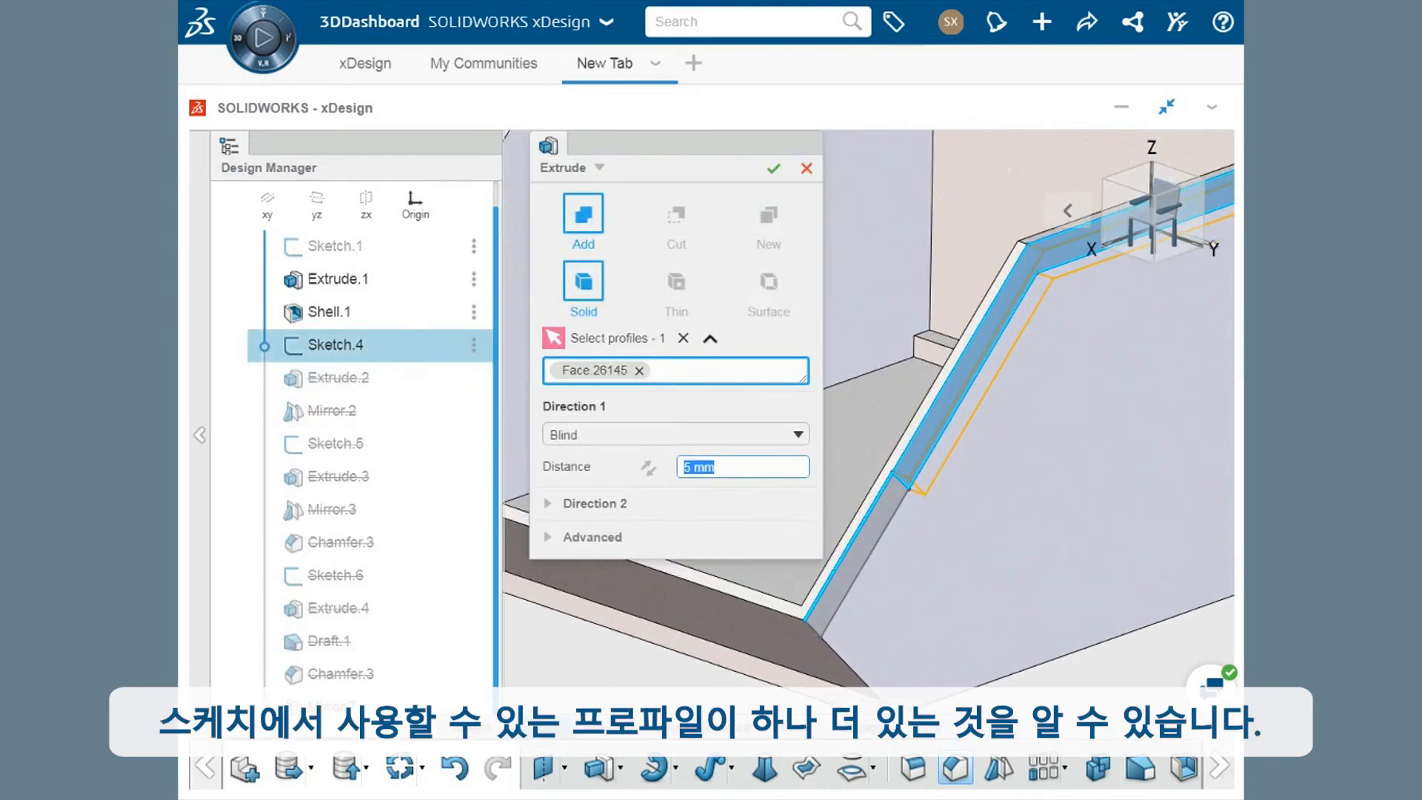
left_click(668, 379)
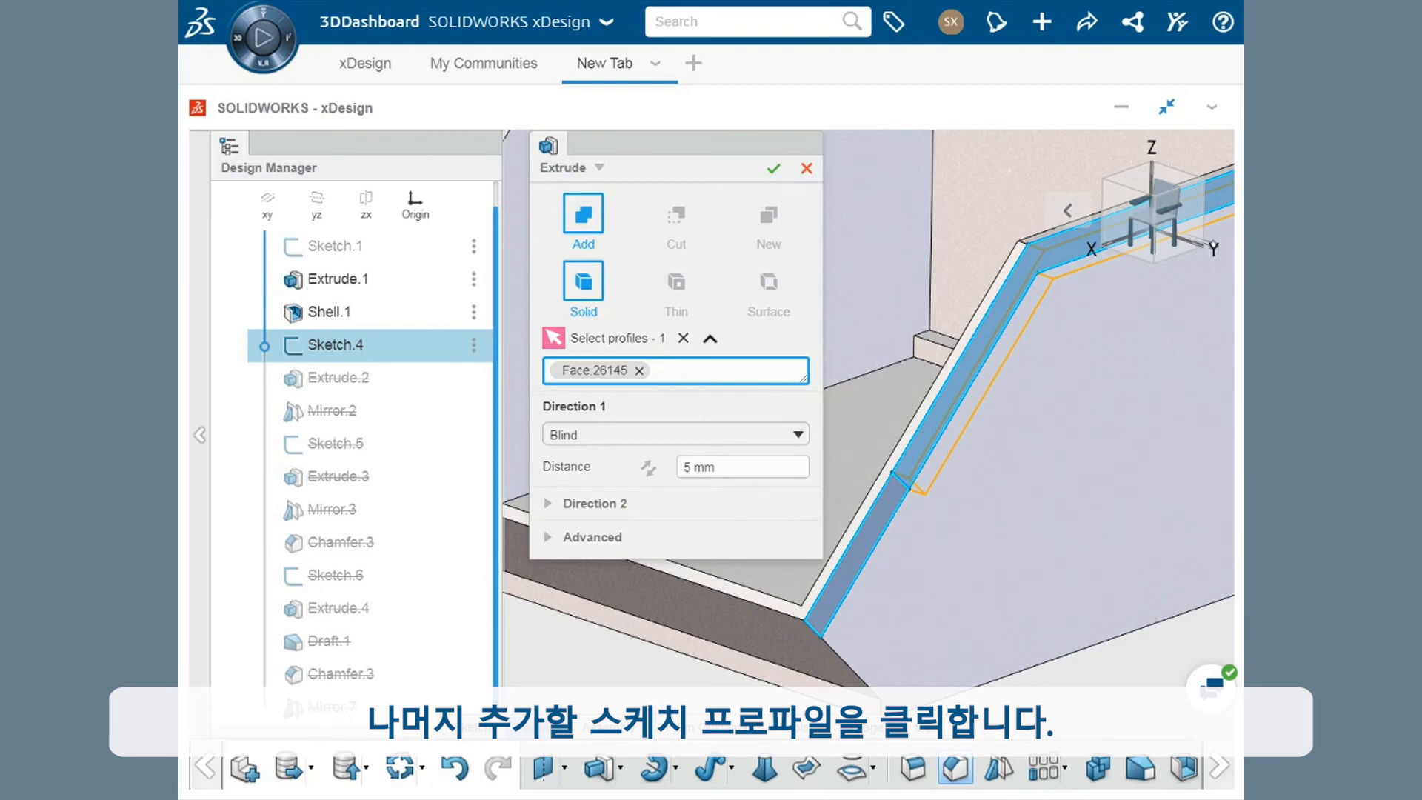
left_click(871, 544)
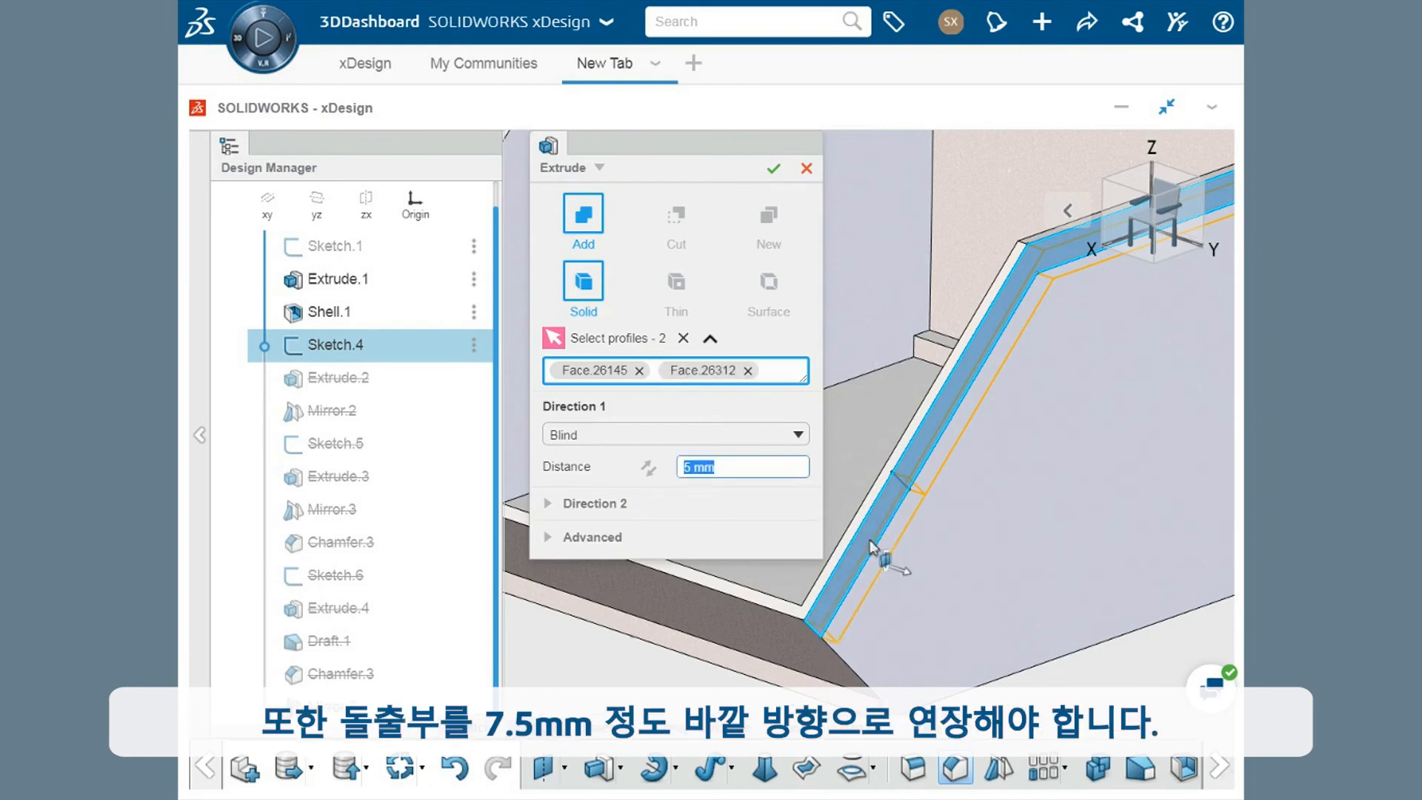
- Set the blind distance of the rim extrusion to 7.5 mm and apply the edit
double_click(731, 467)
triple_click(731, 468)
type("7.5")
key("Return")
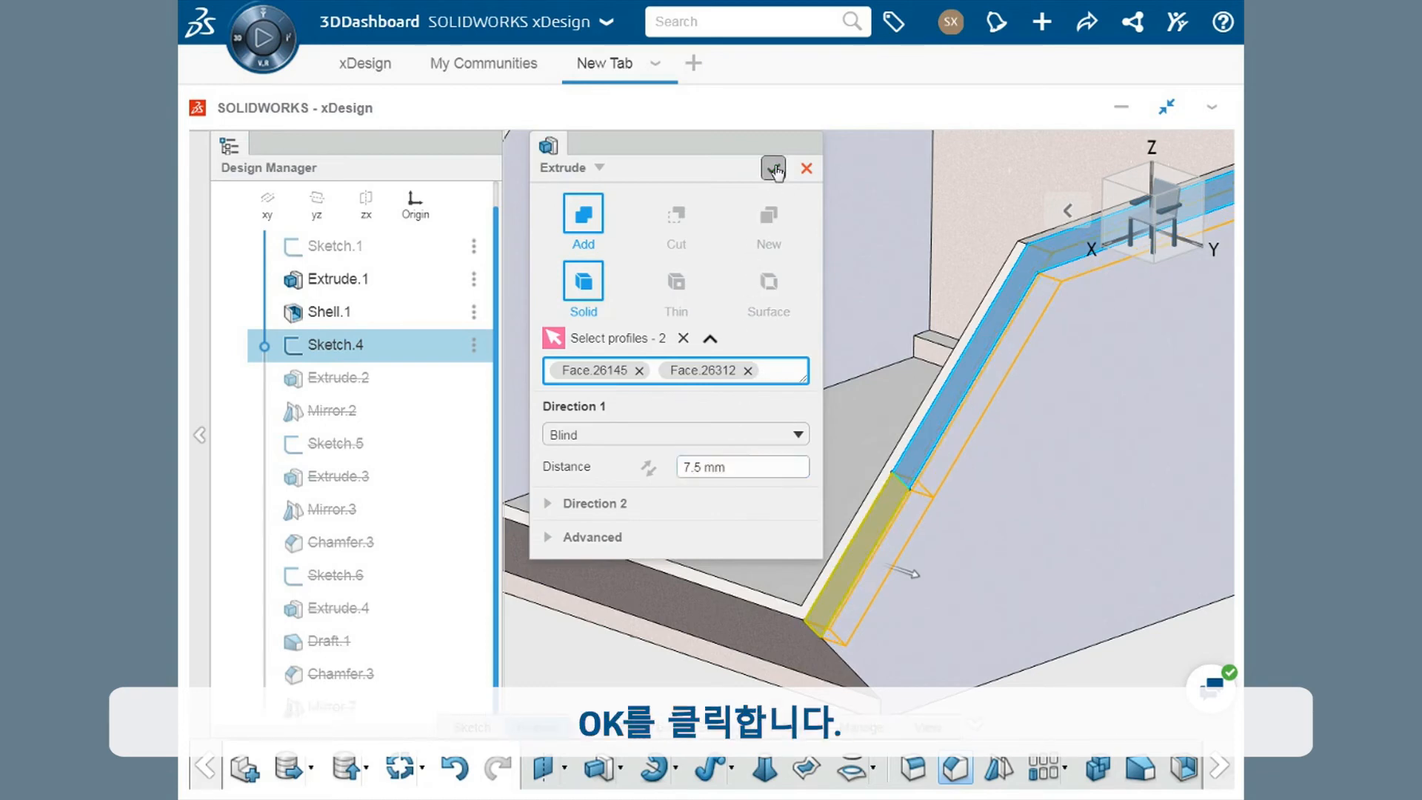
left_click(773, 168)
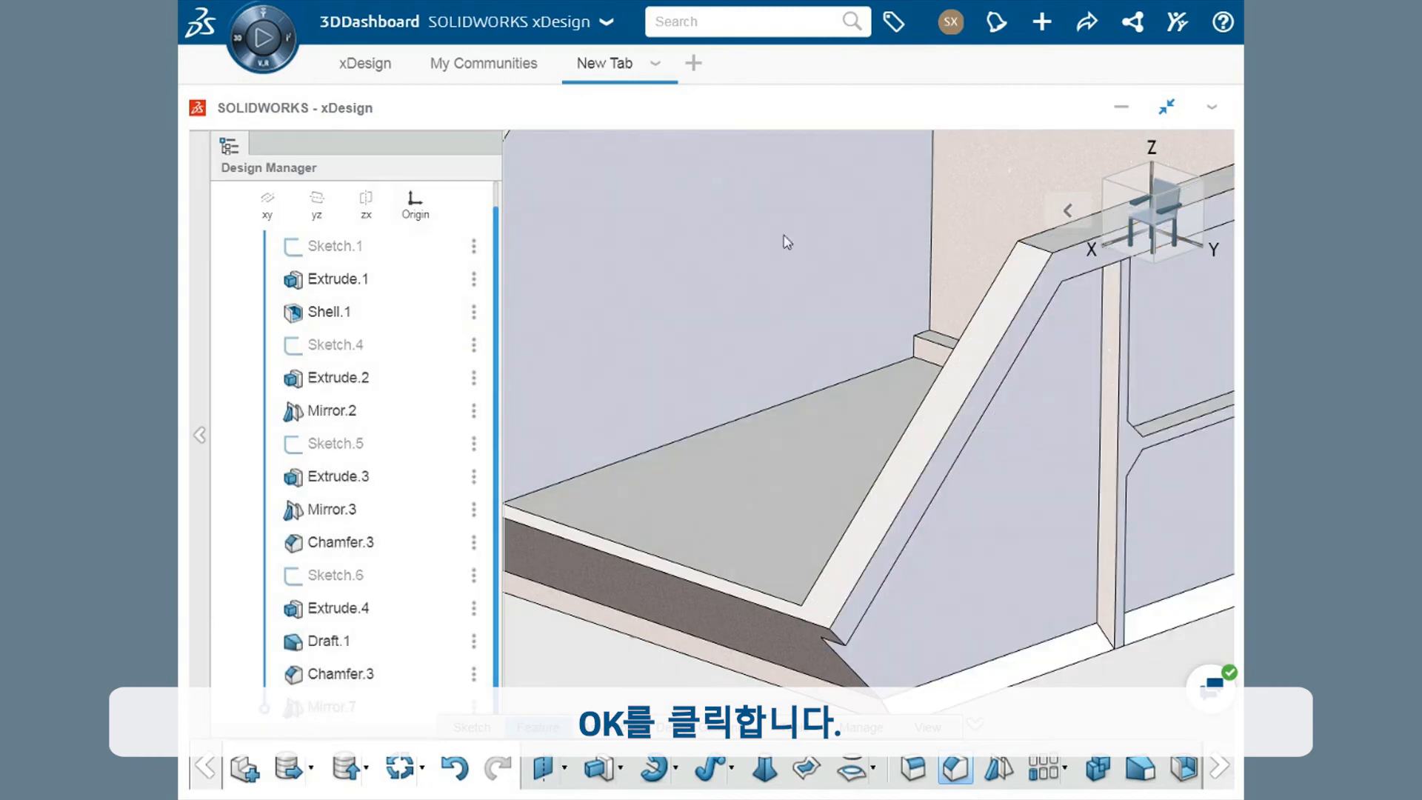
- Edit the Chamfer.3 feature that follows Mirror.3, adding the three inner floor edges along both side walls and the back wall
scroll(829, 366, "down", 5)
middle_click_drag(829, 367, 853, 402)
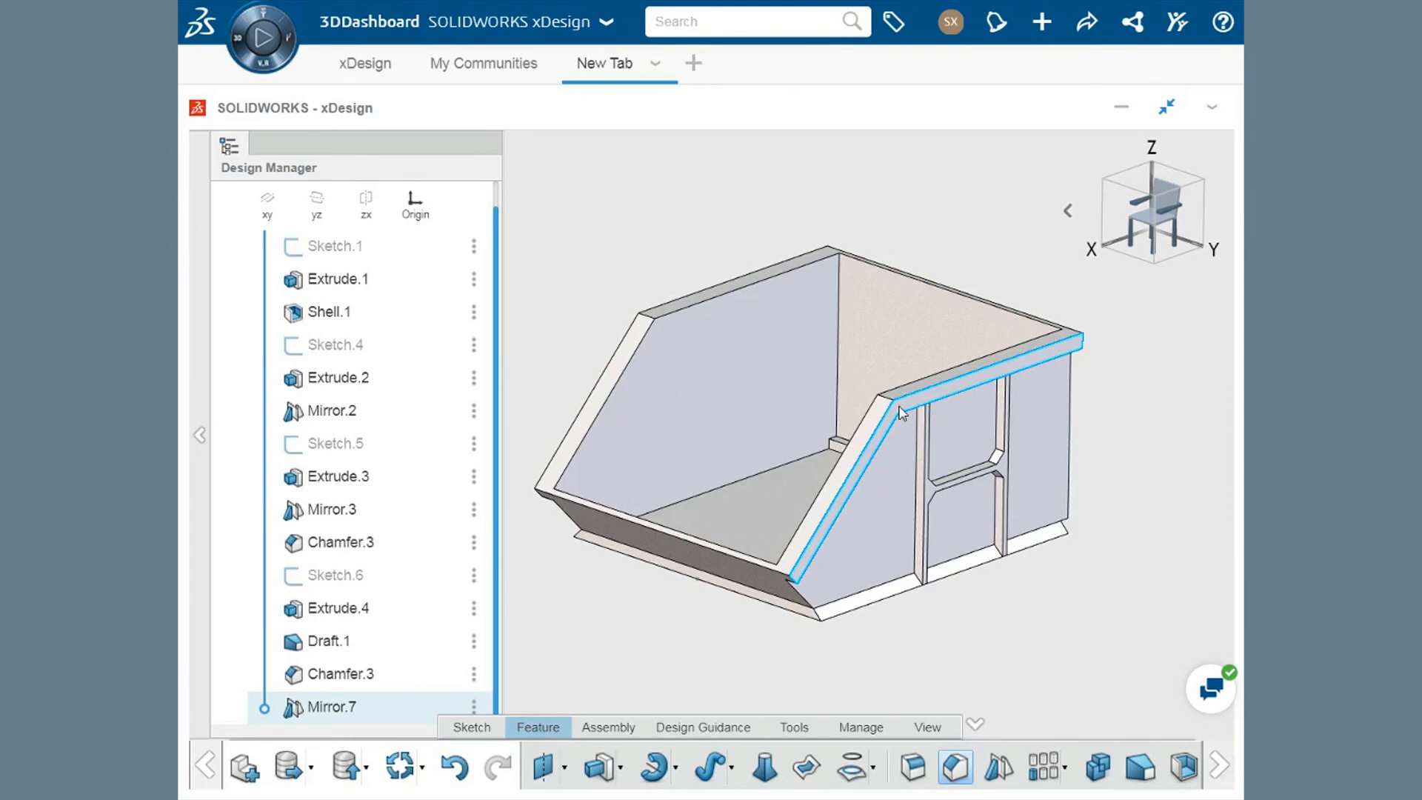
middle_click_drag(901, 412, 838, 463)
left_click(773, 426)
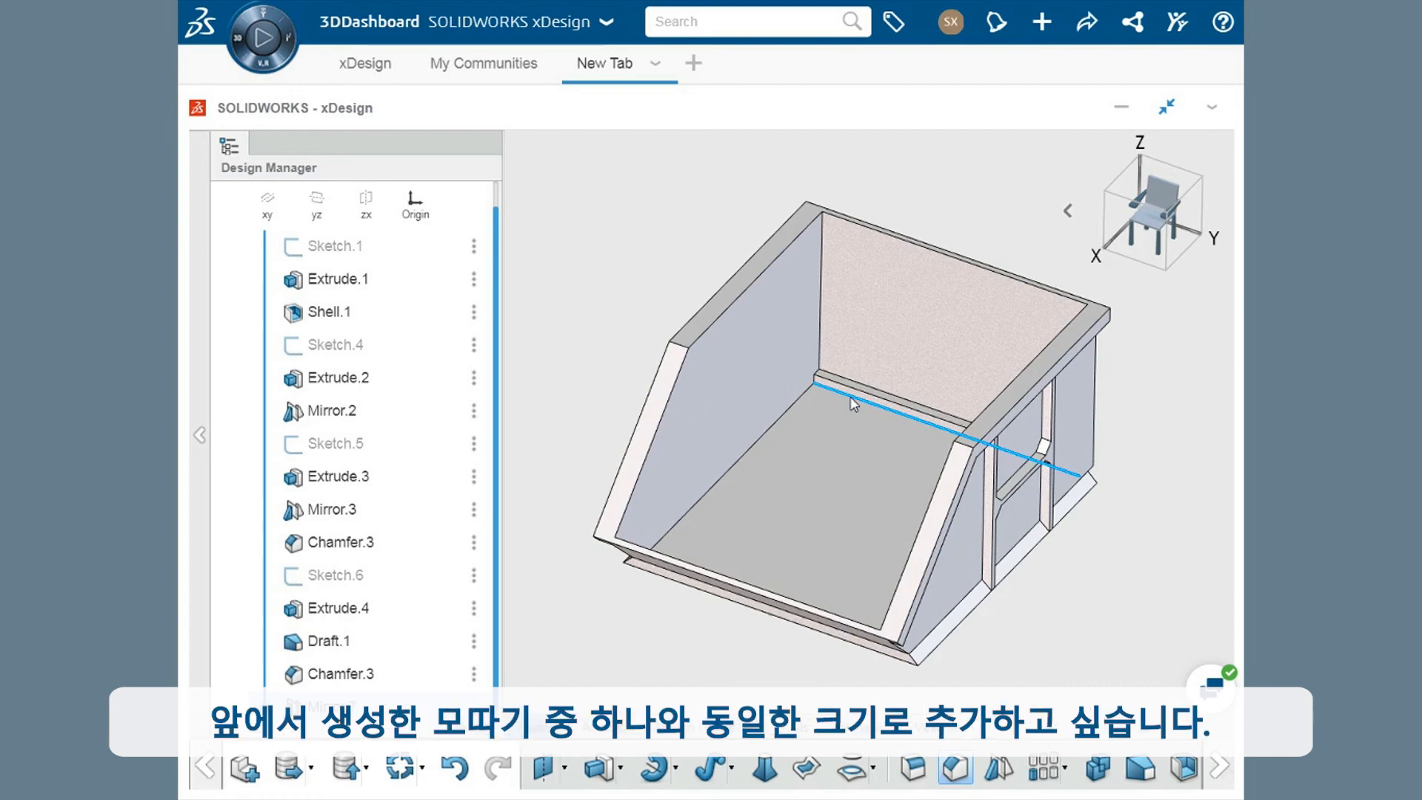
double_click(353, 556)
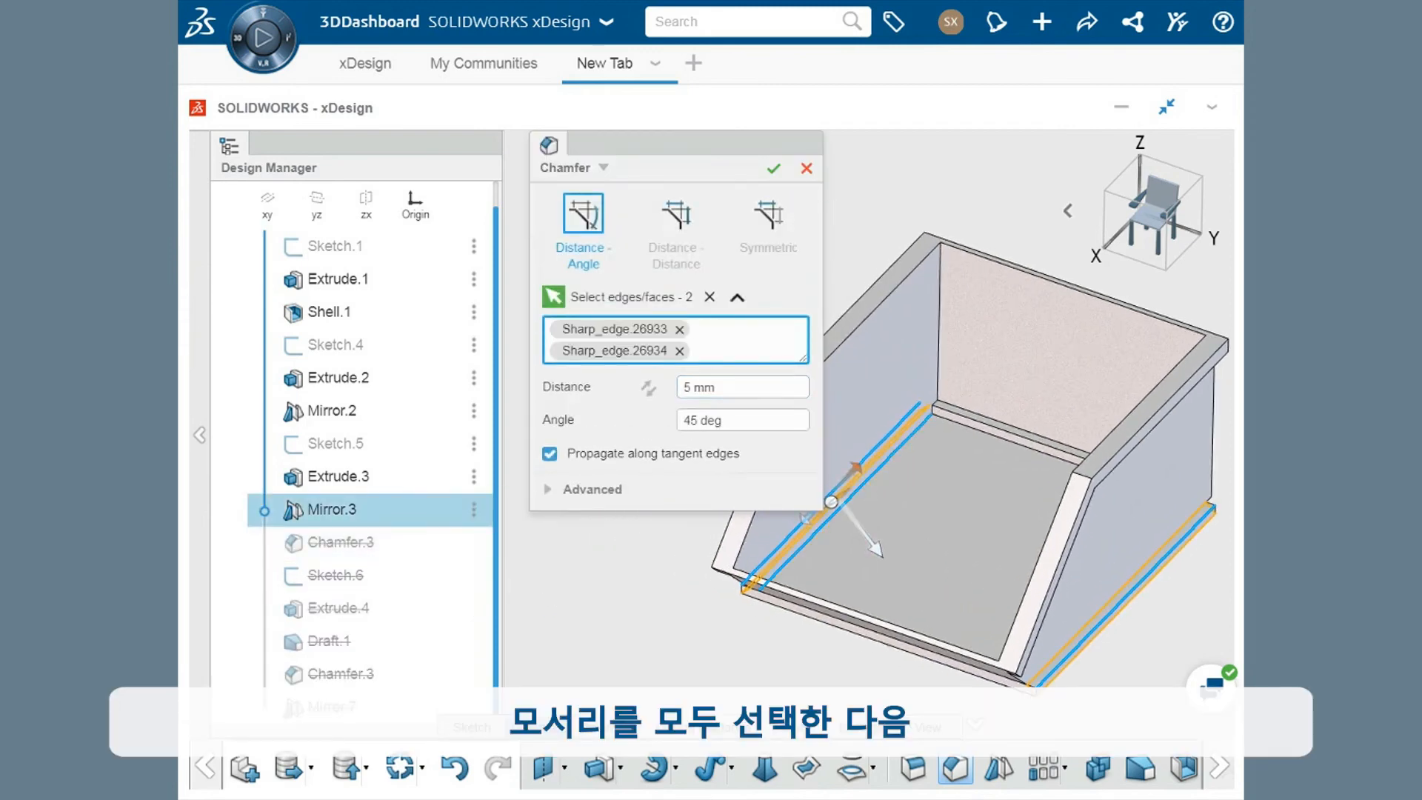
left_click(866, 484)
left_click(979, 432)
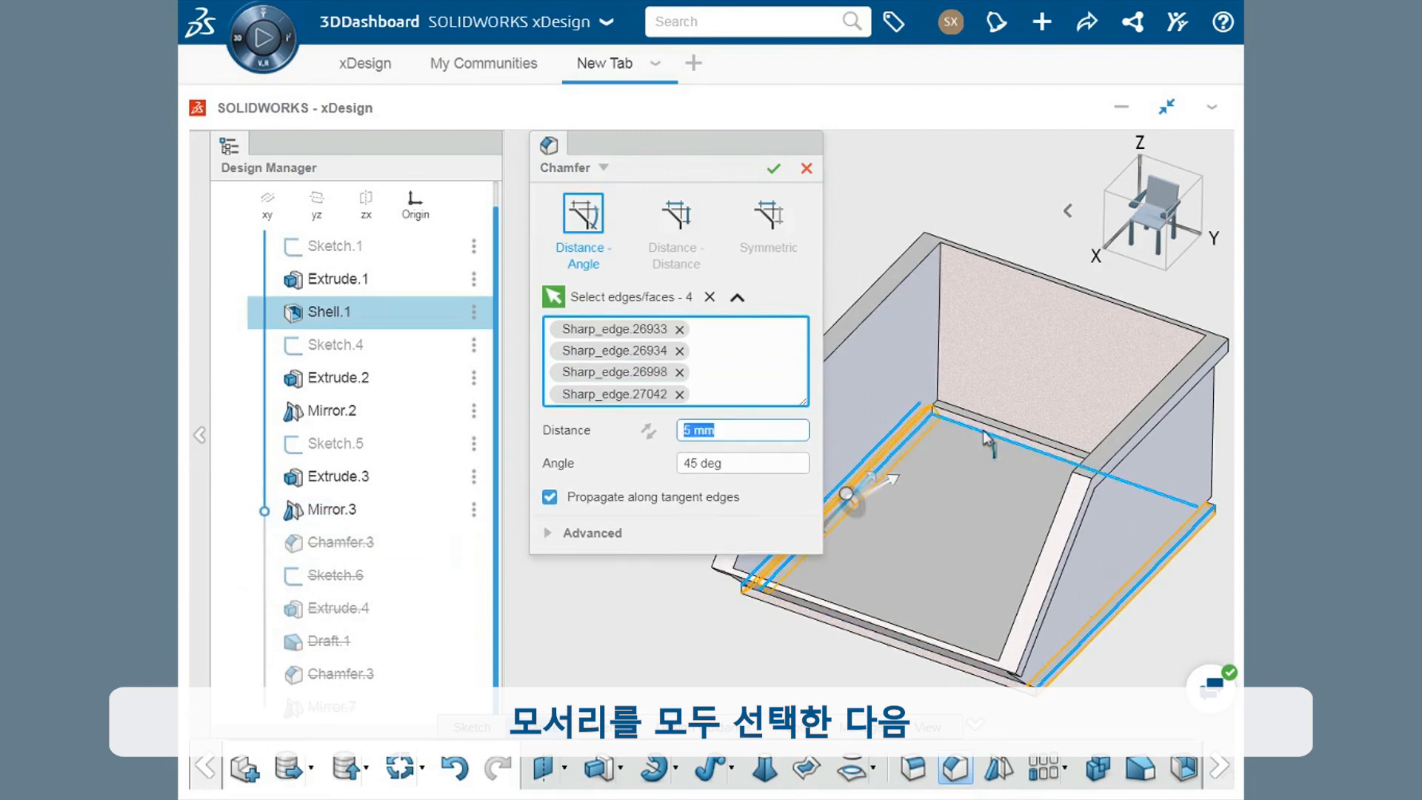
middle_click_drag(955, 548, 1129, 552)
left_click(1039, 502)
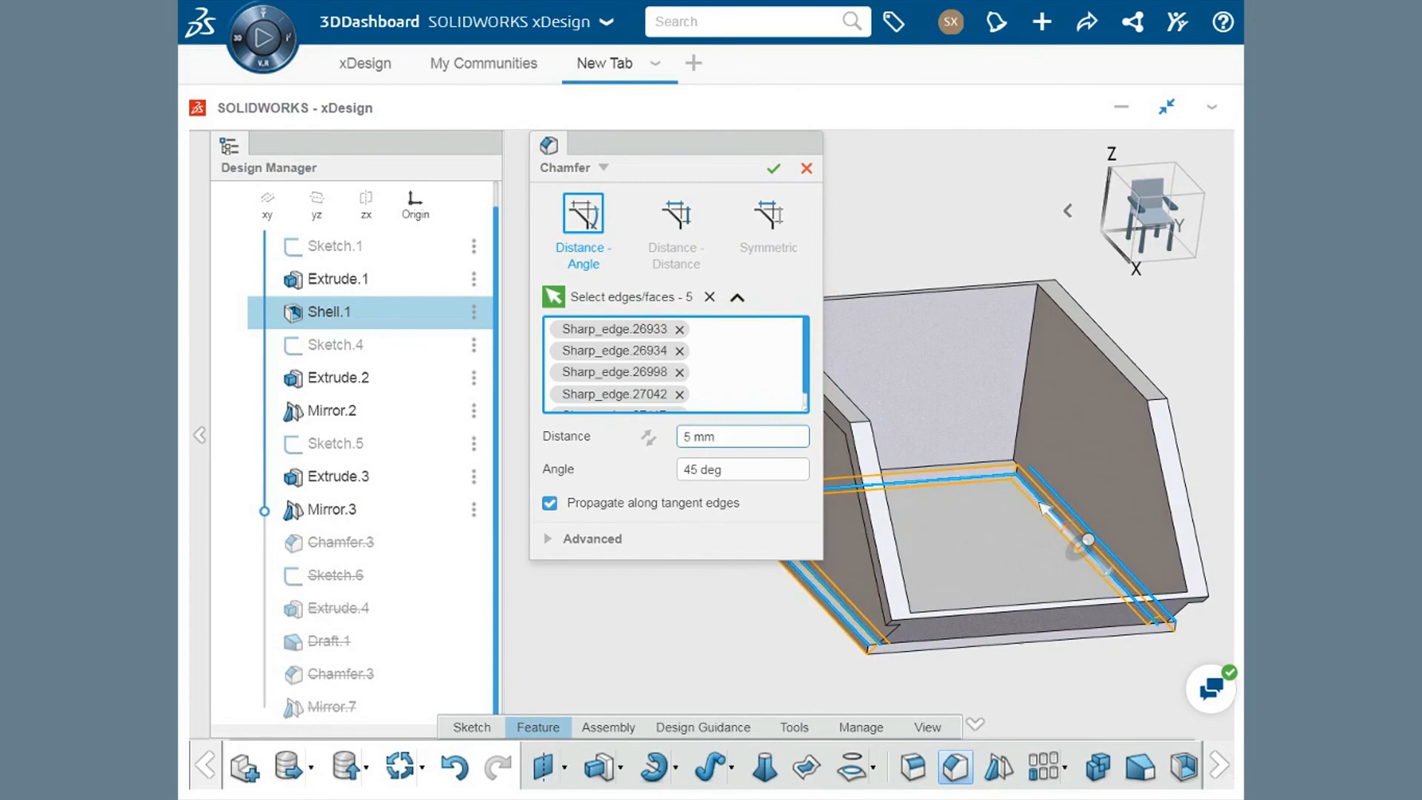
left_click(773, 169)
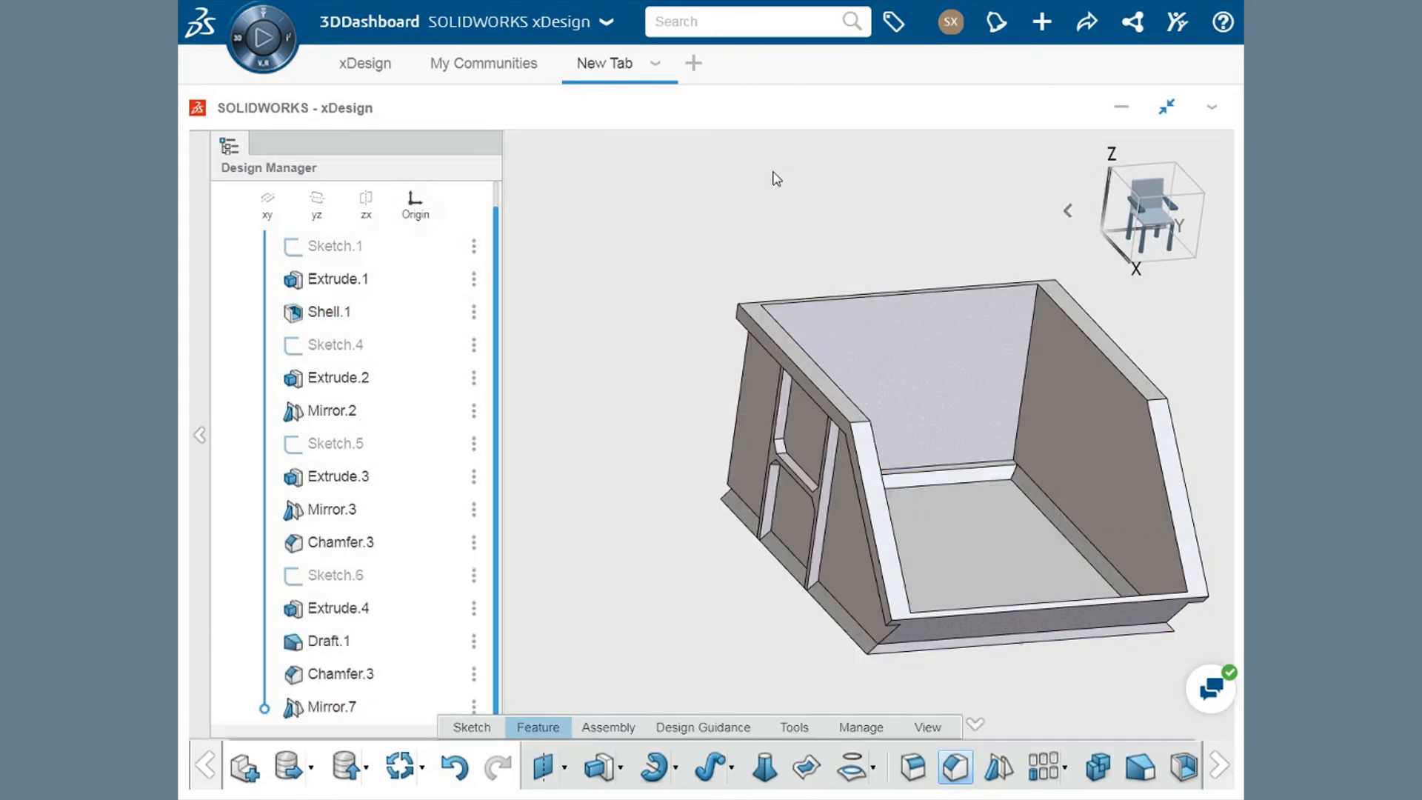
middle_click_drag(905, 477, 795, 543)
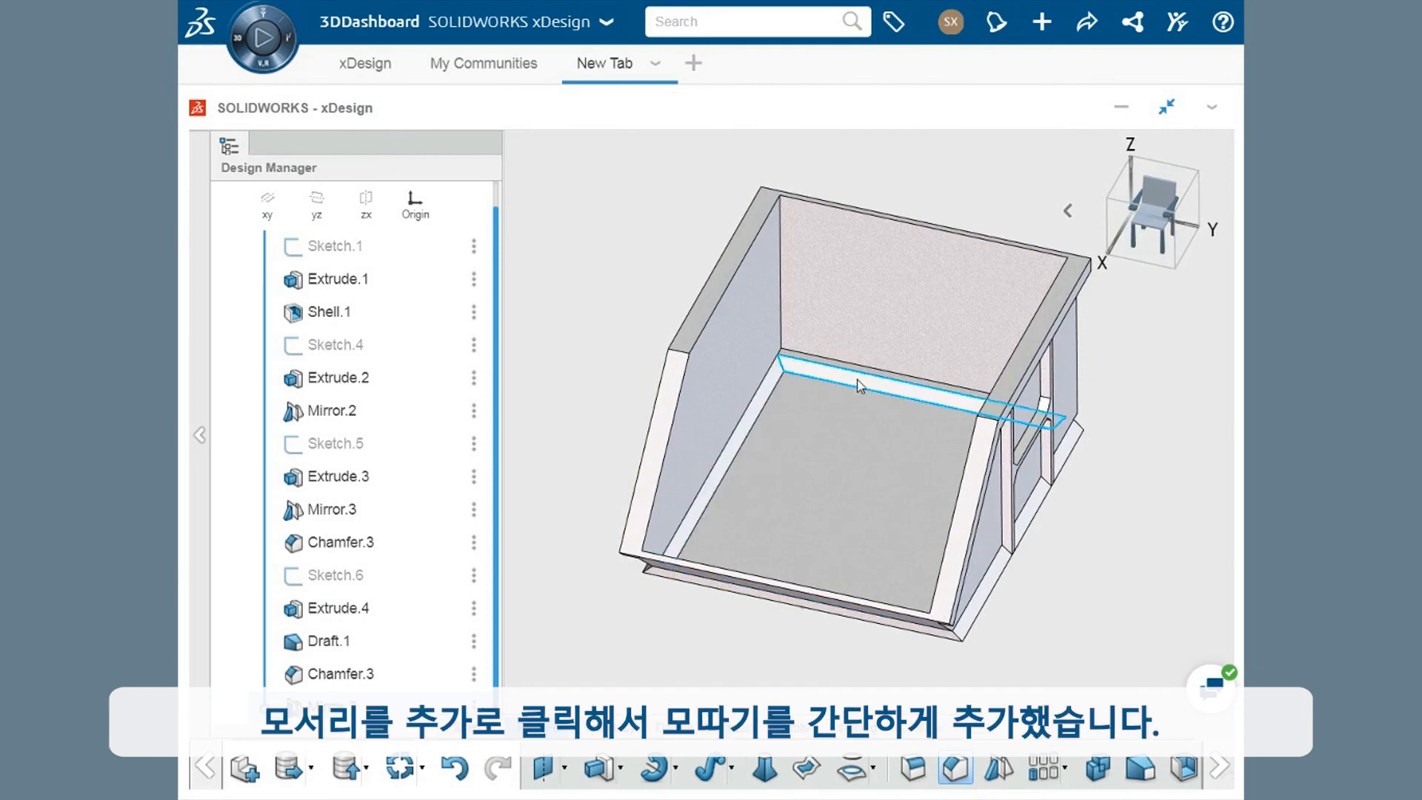
middle_click_drag(1088, 626, 1242, 492)
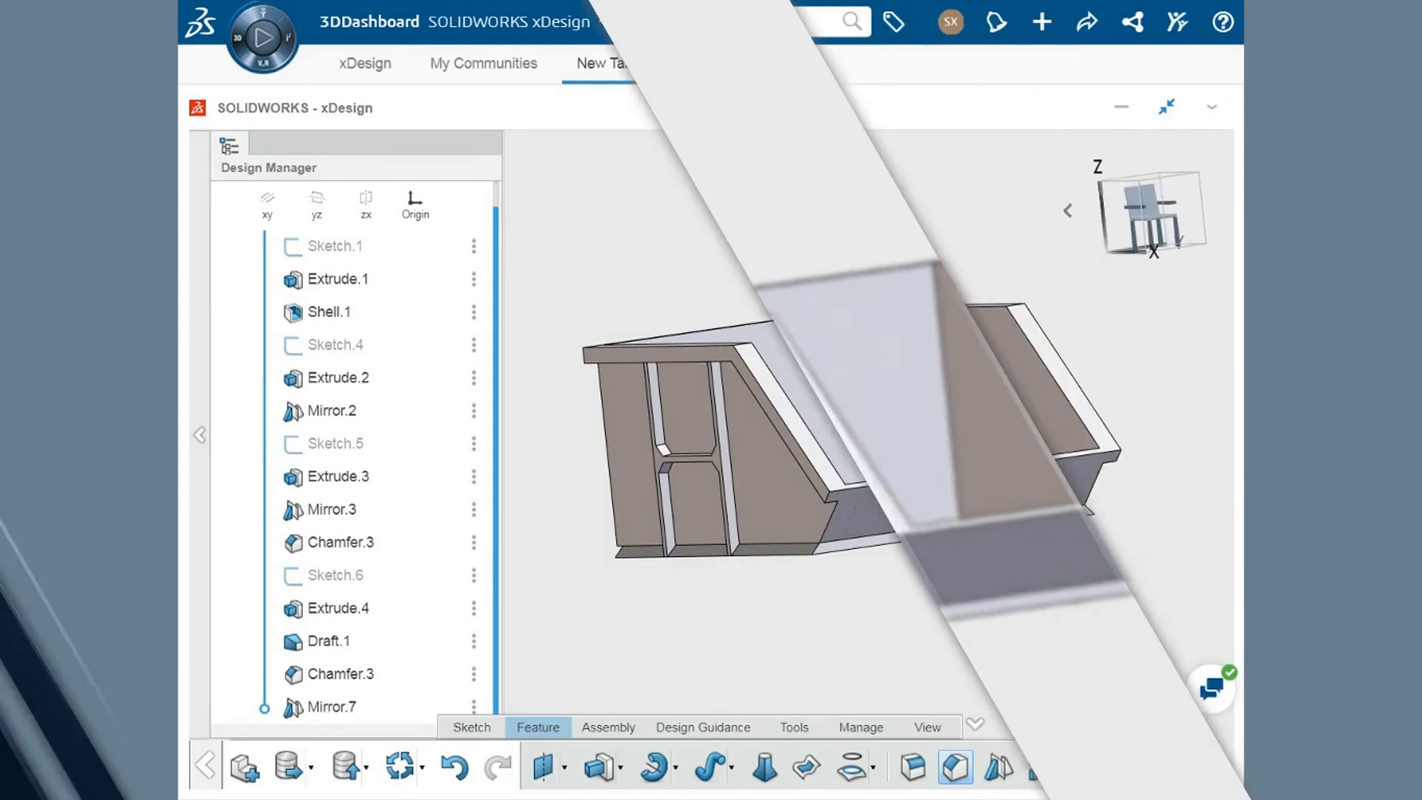